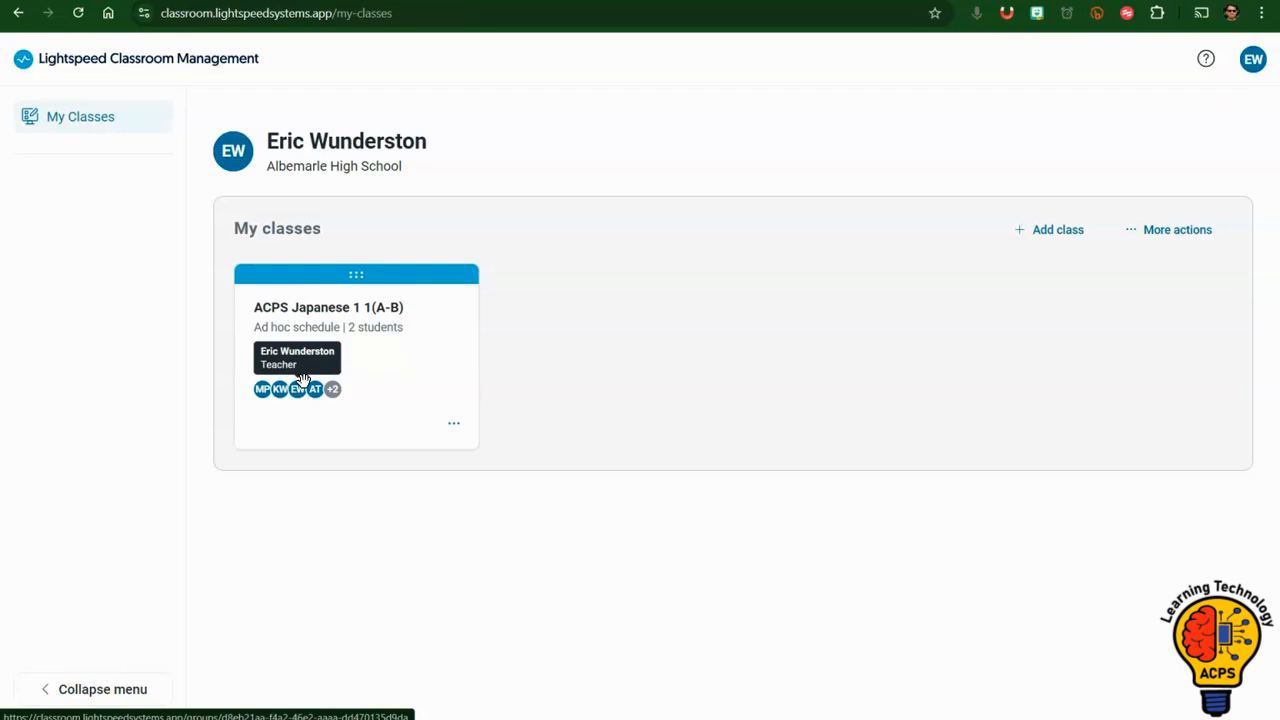
Sign in to the ClassLink LaunchPad and open the Lightspeed Classroom app from it.
click(404, 360)
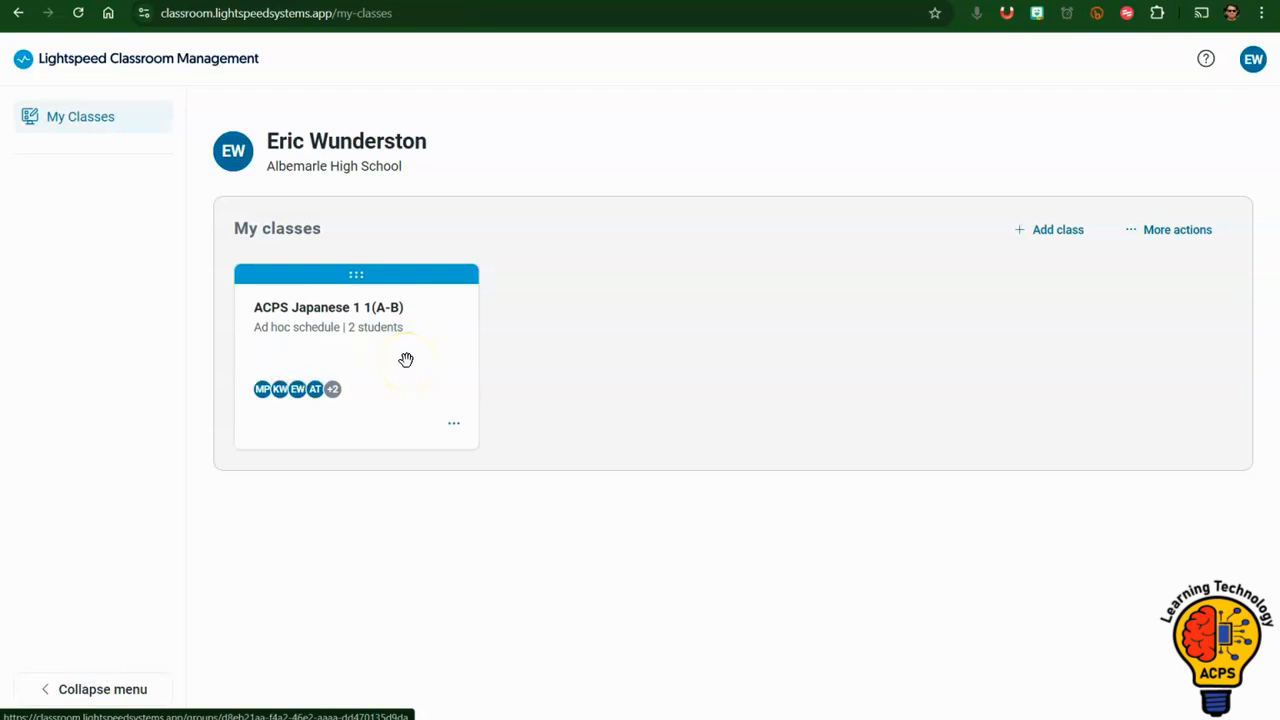
click(440, 1)
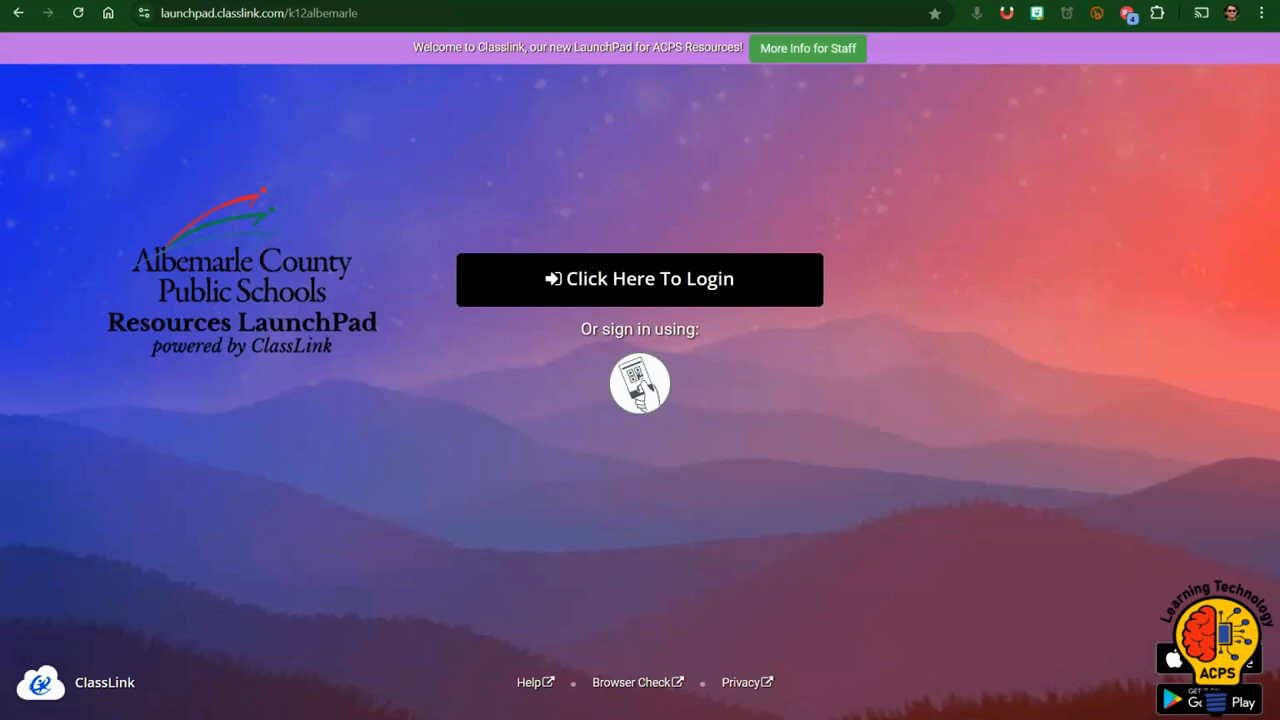
click(612, 279)
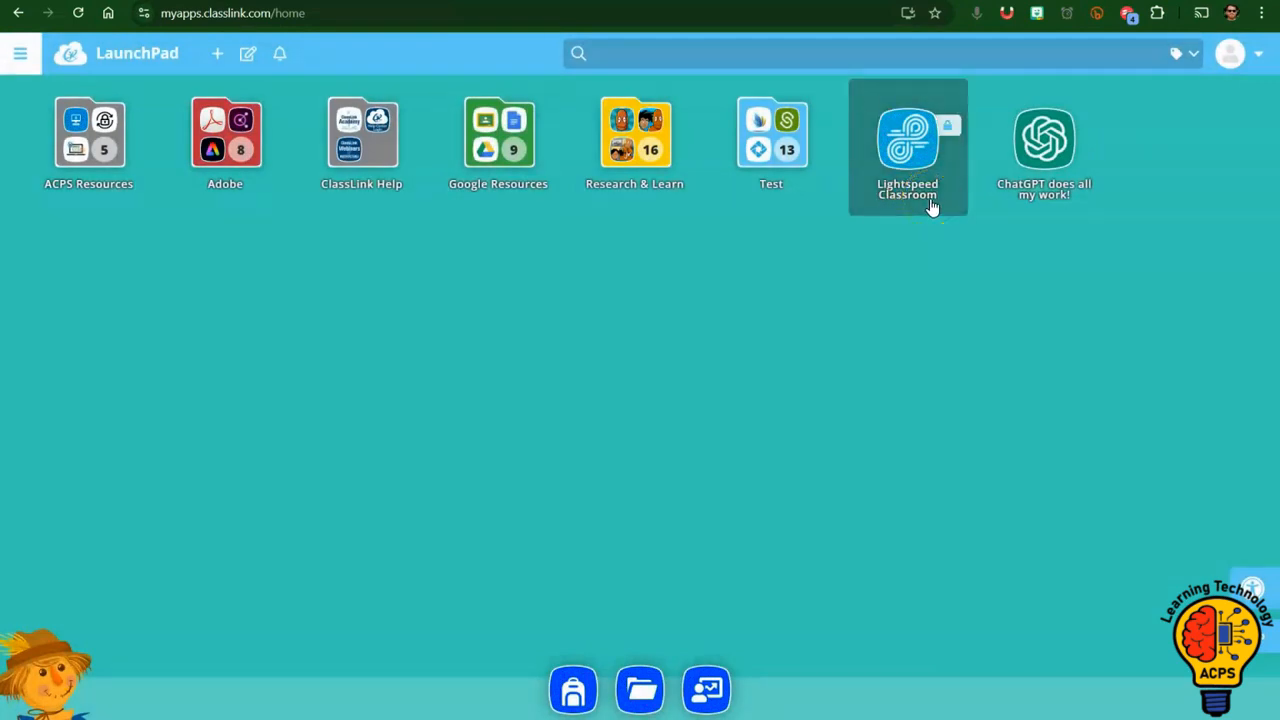
click(930, 201)
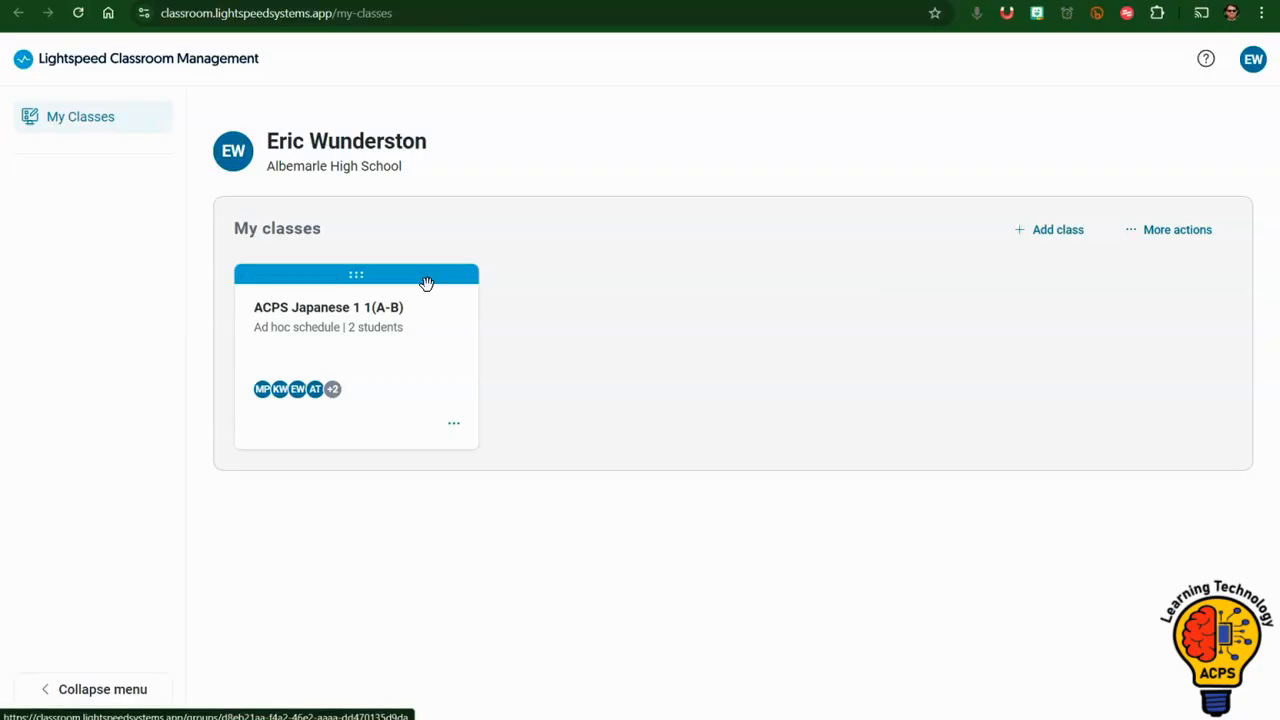
Open the ACPS Japanese 1 1(A-B) class from the class overview.
click(414, 292)
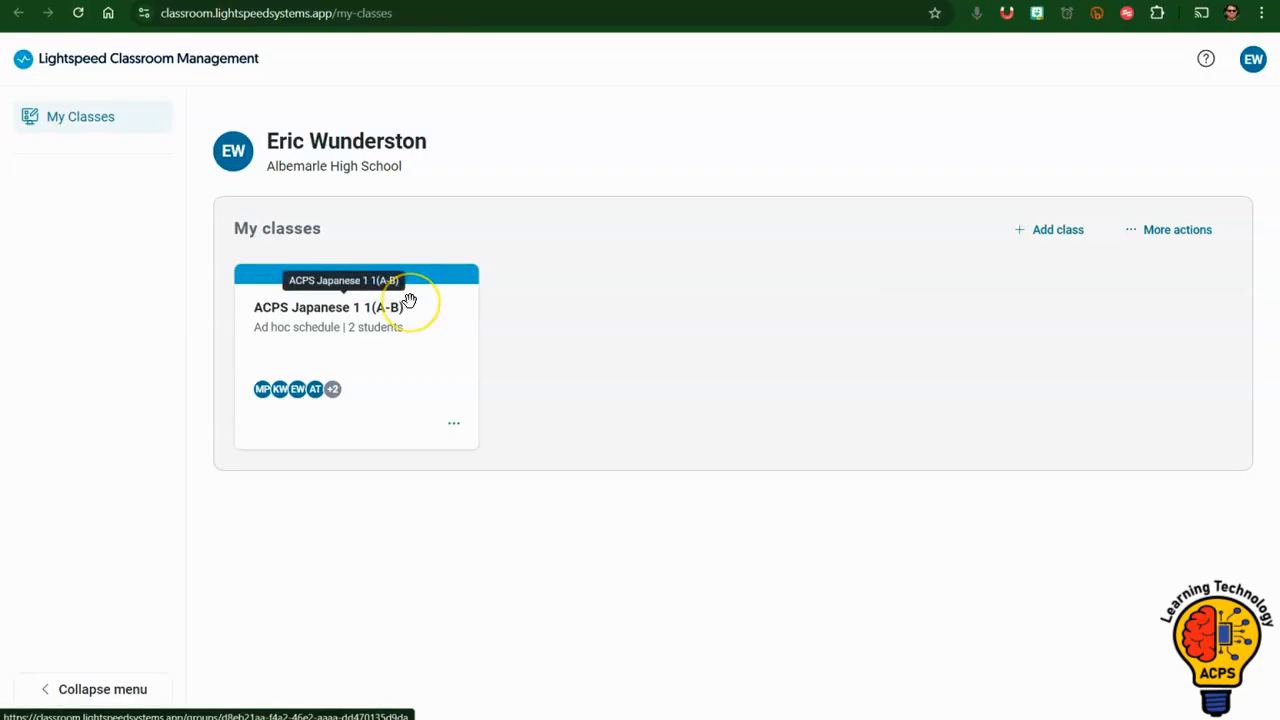
click(414, 316)
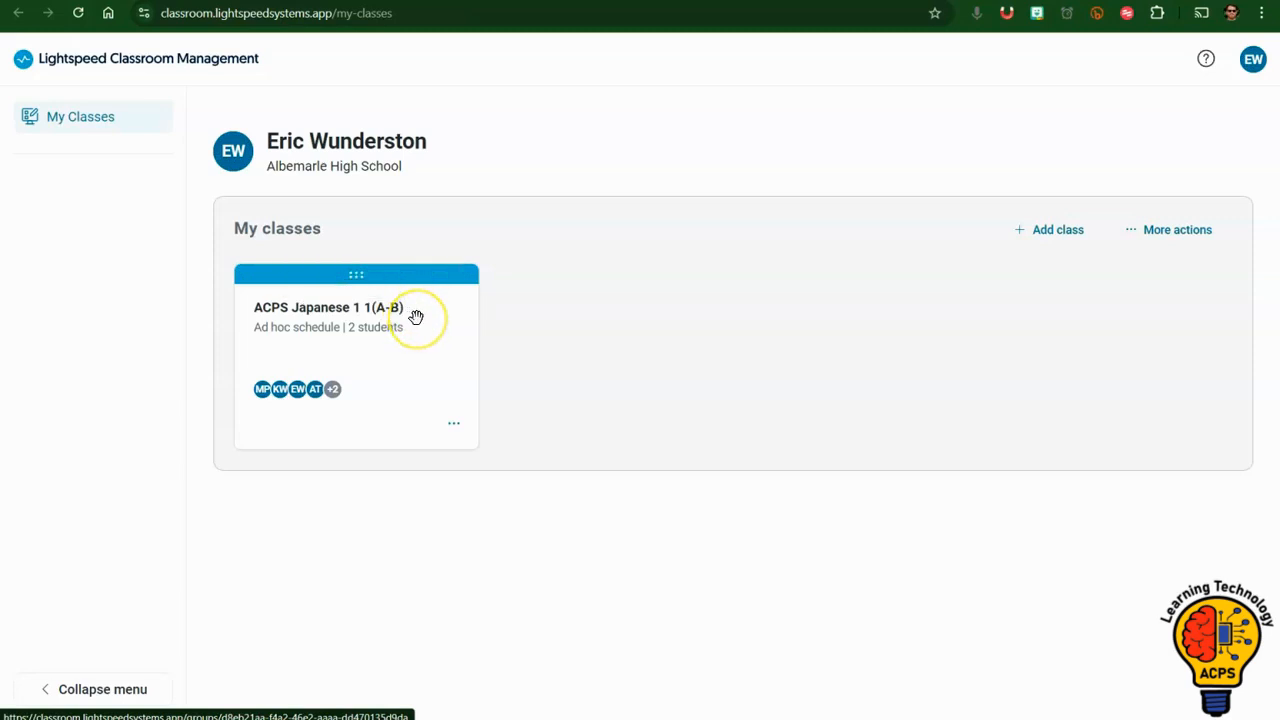
click(416, 317)
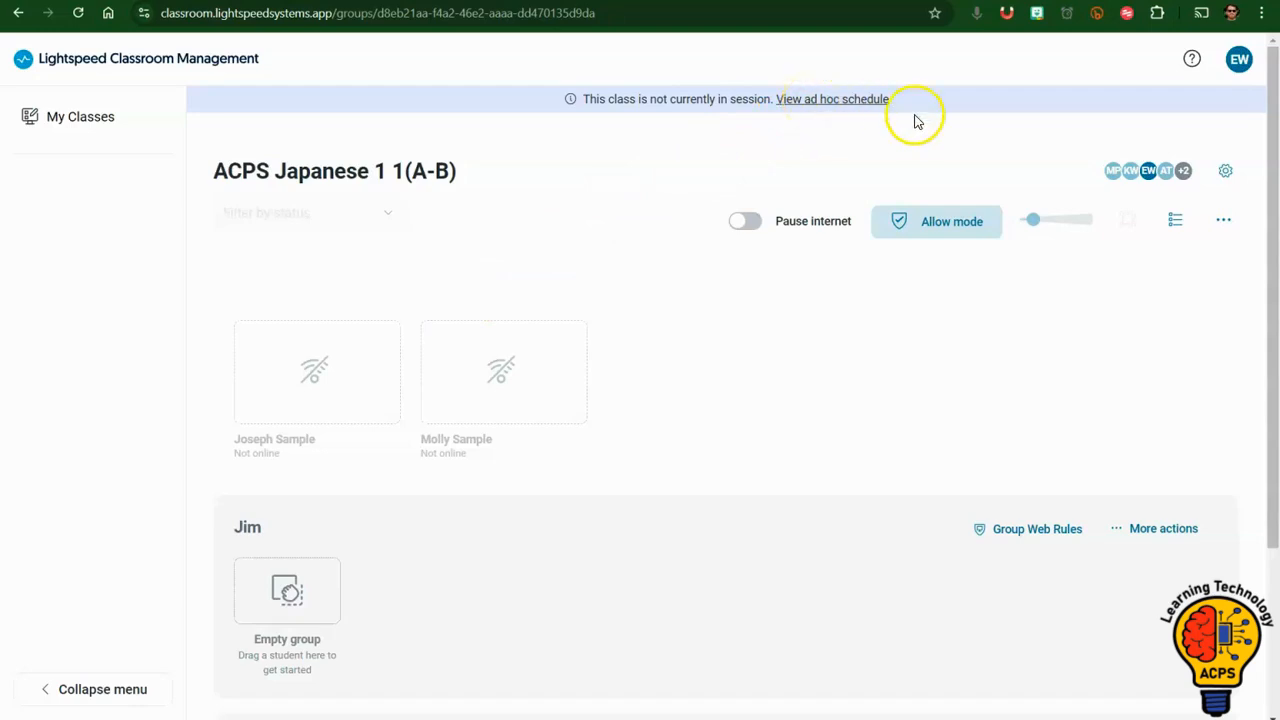
Start an ad hoc class session with a duration of 1.25 hours from the class settings.
click(1226, 176)
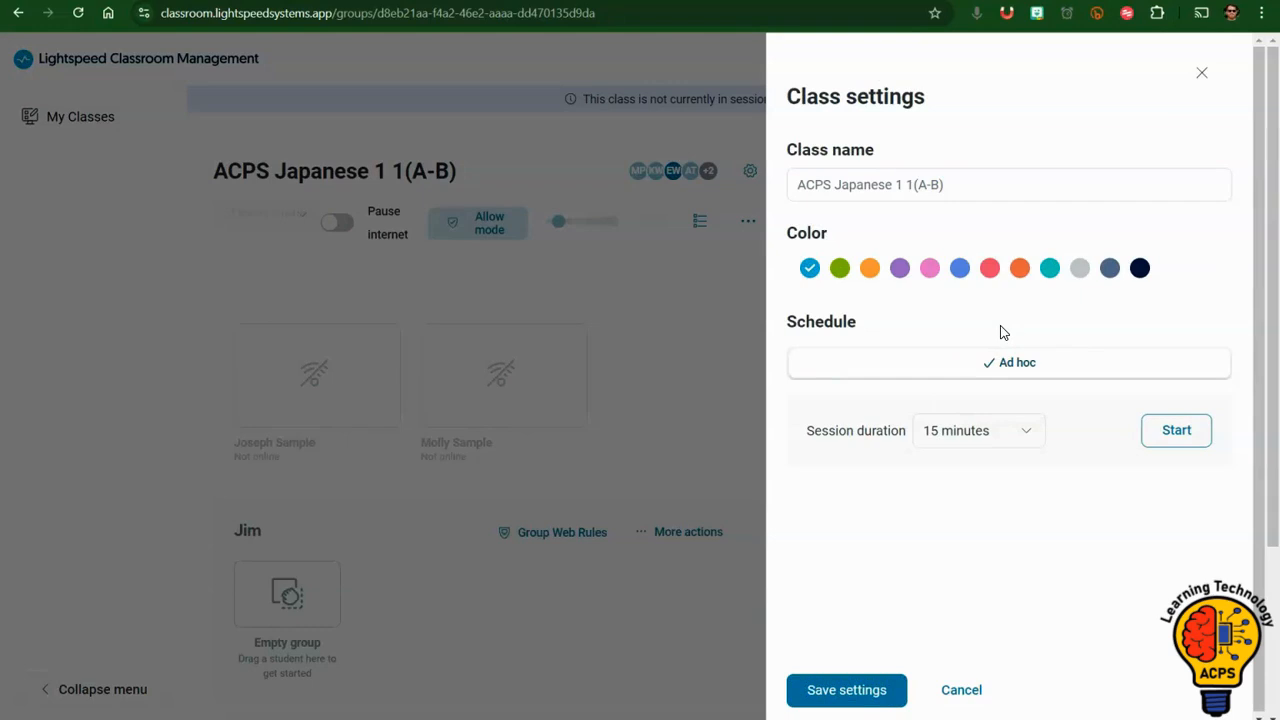
click(1020, 440)
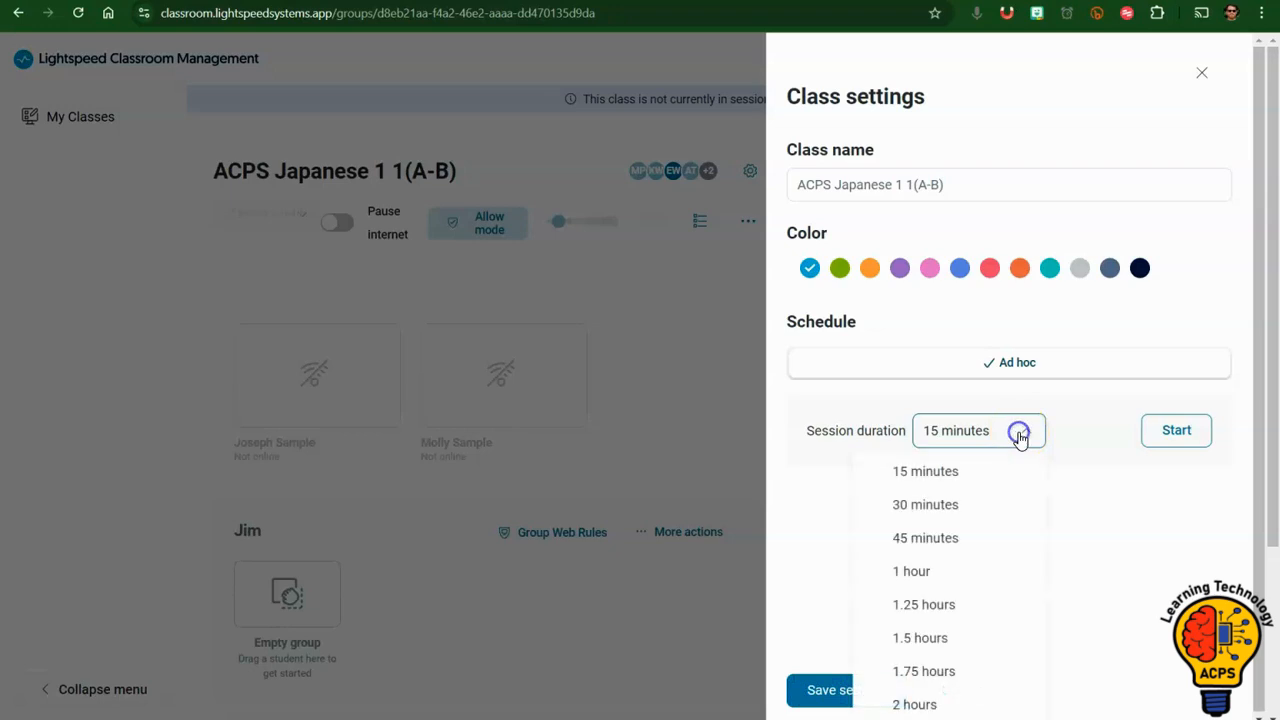
click(926, 606)
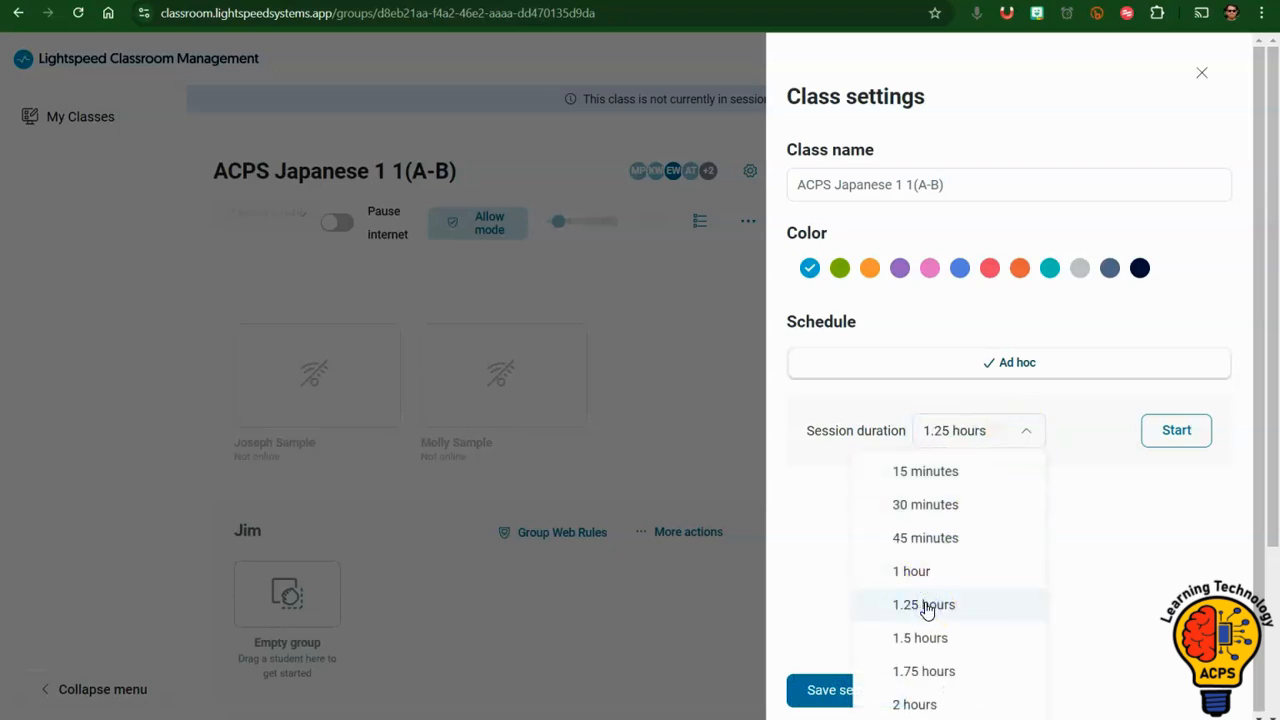
click(1179, 432)
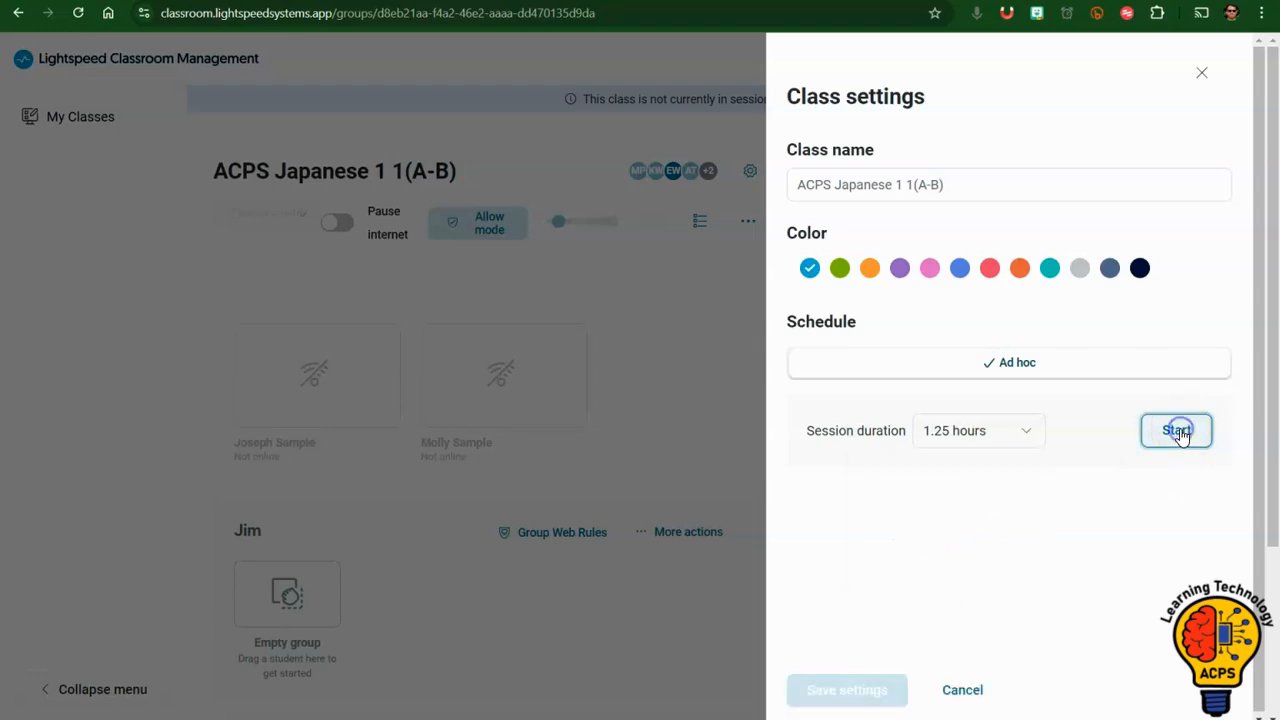
click(1178, 440)
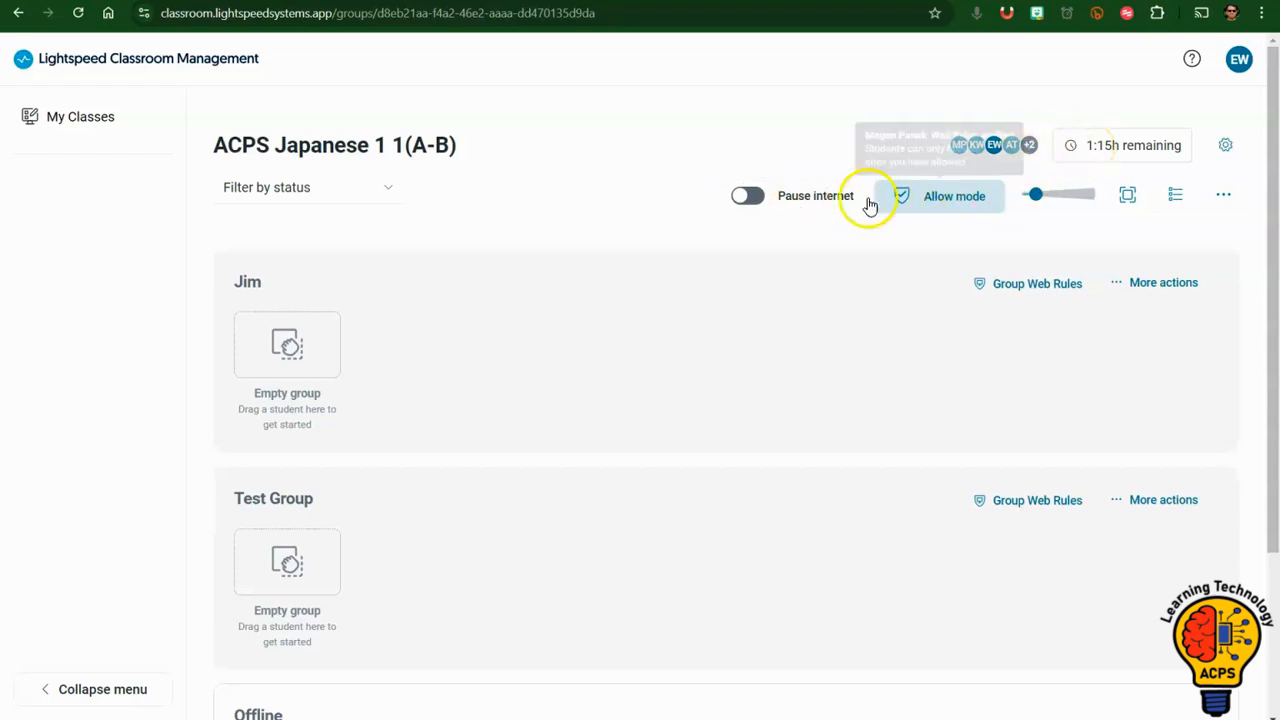
Try pausing the internet for all students and turn the pause off again.
click(746, 198)
click(746, 198)
click(918, 196)
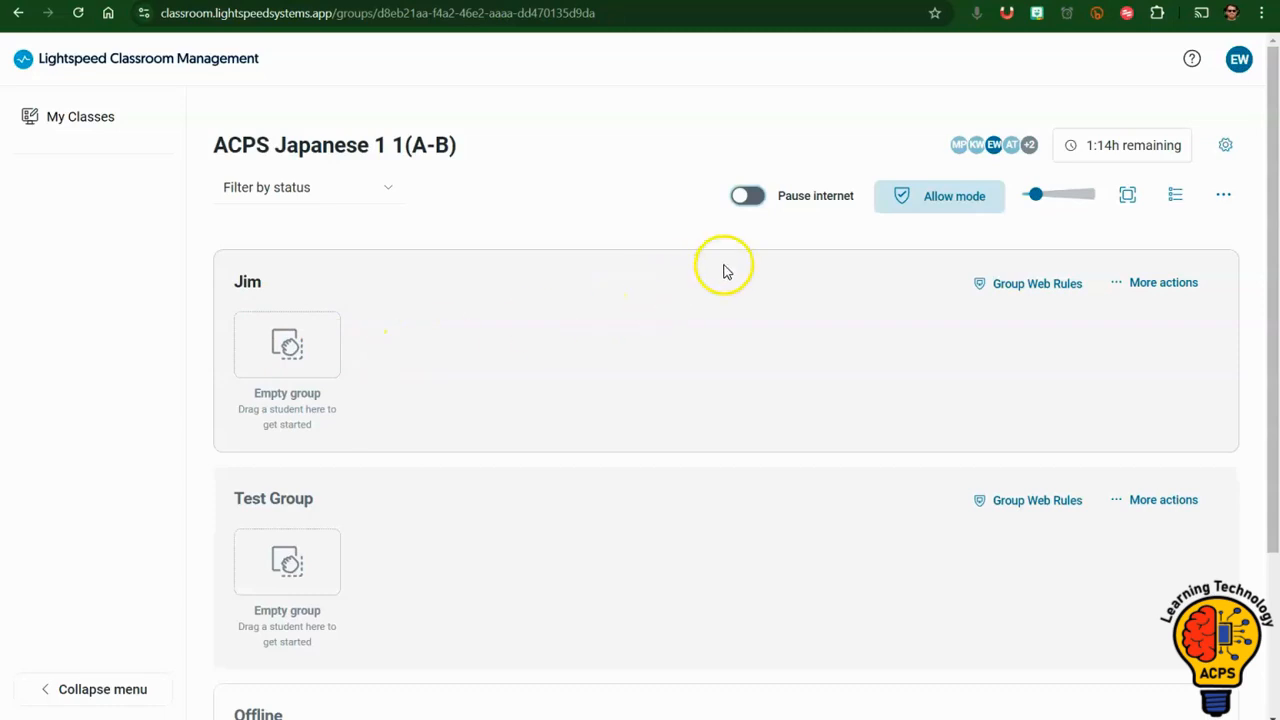
click(923, 197)
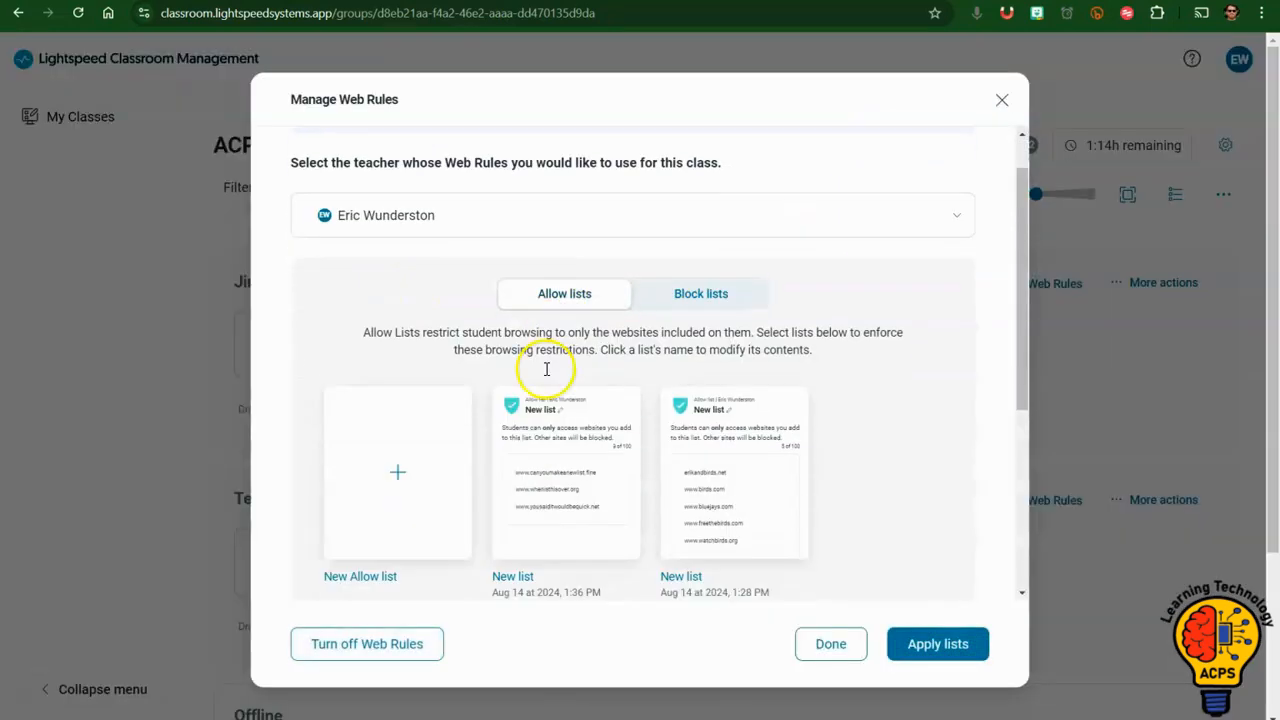
scroll(543, 366, down, 1)
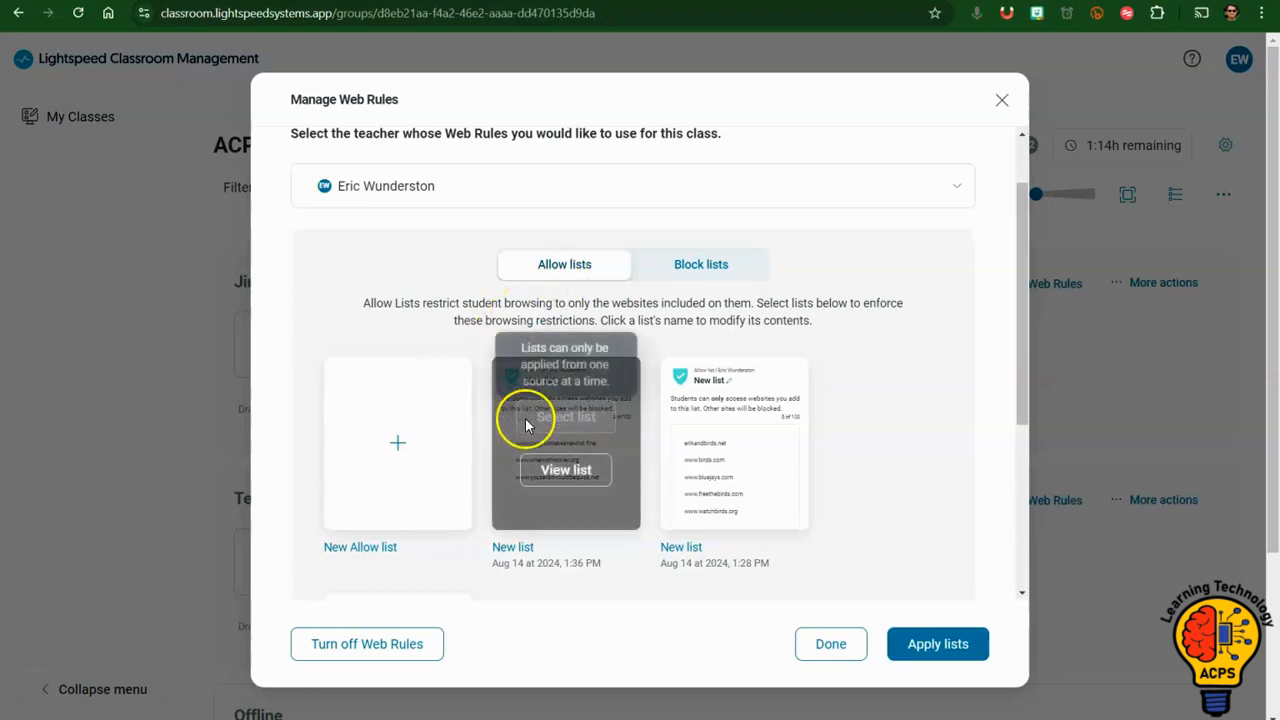
click(563, 467)
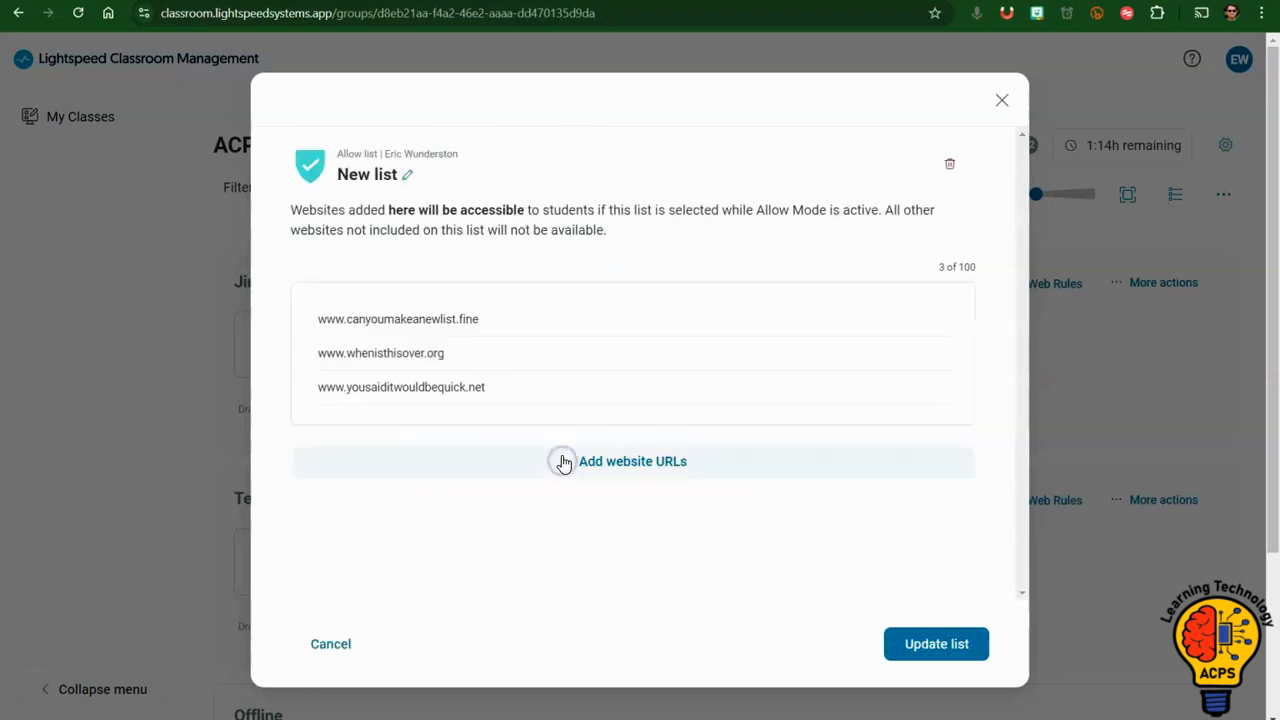
click(594, 466)
click(556, 513)
key(Return)
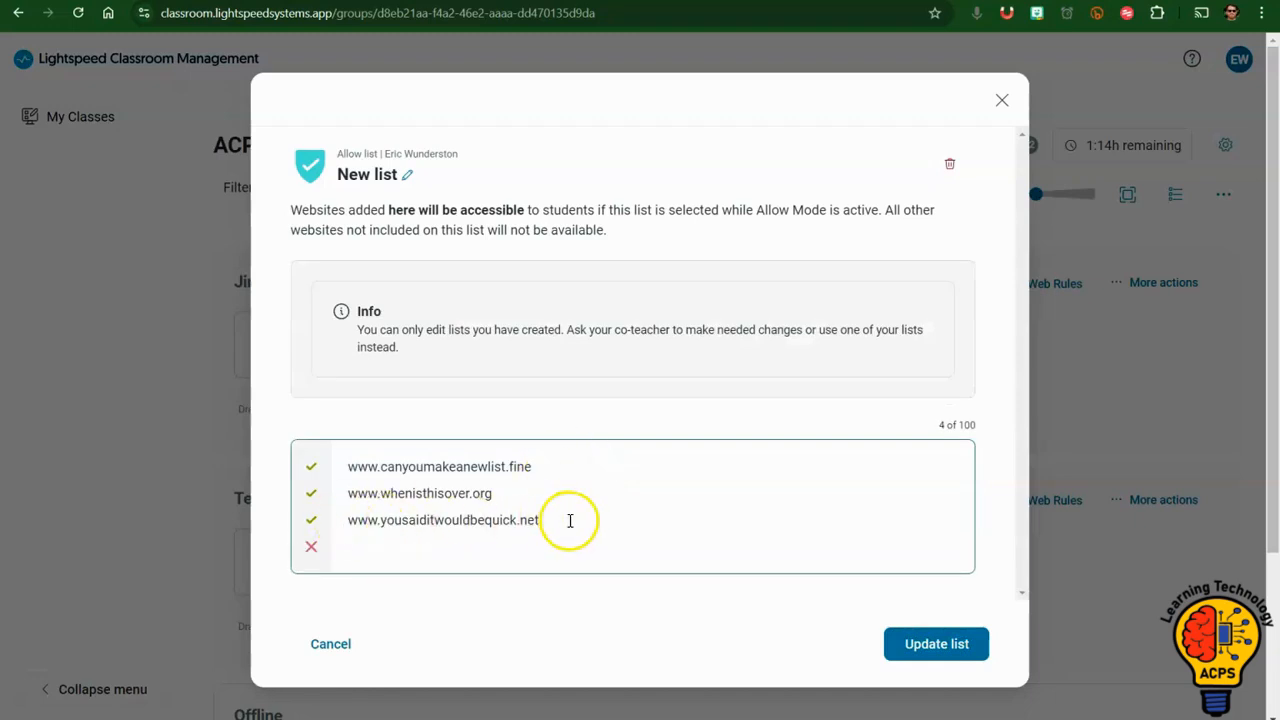
click(163, 17)
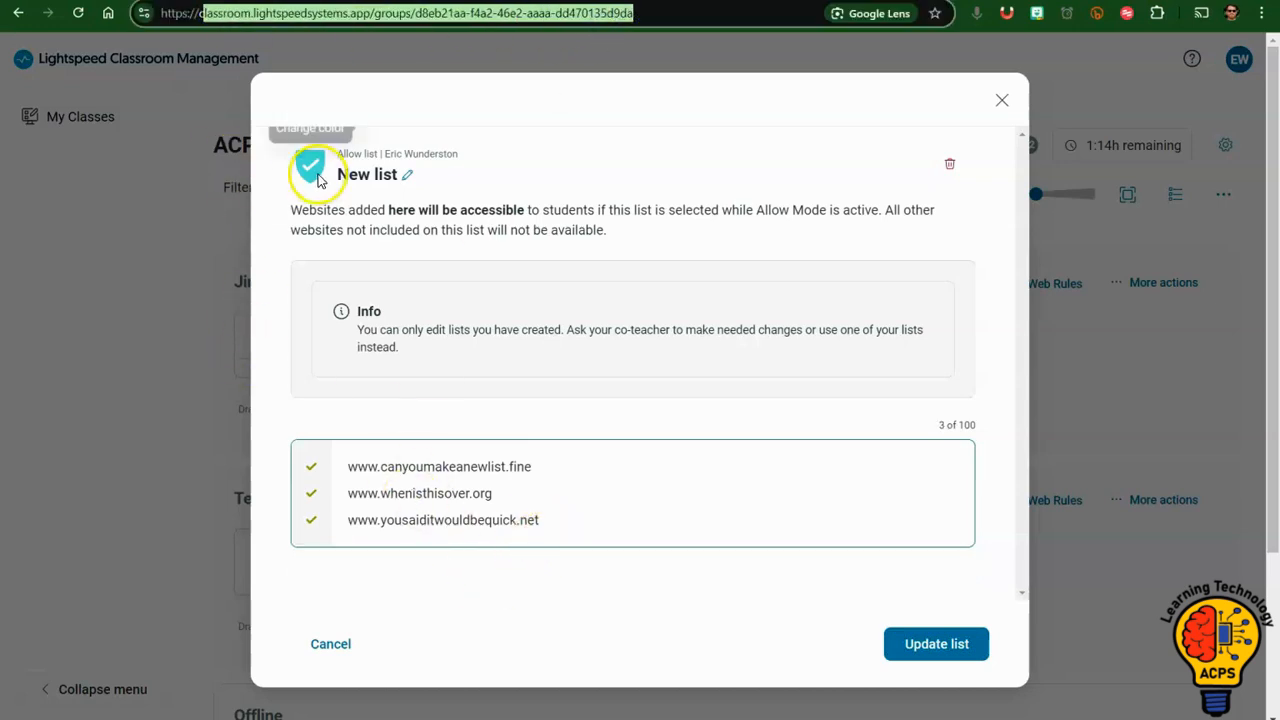
click(533, 466)
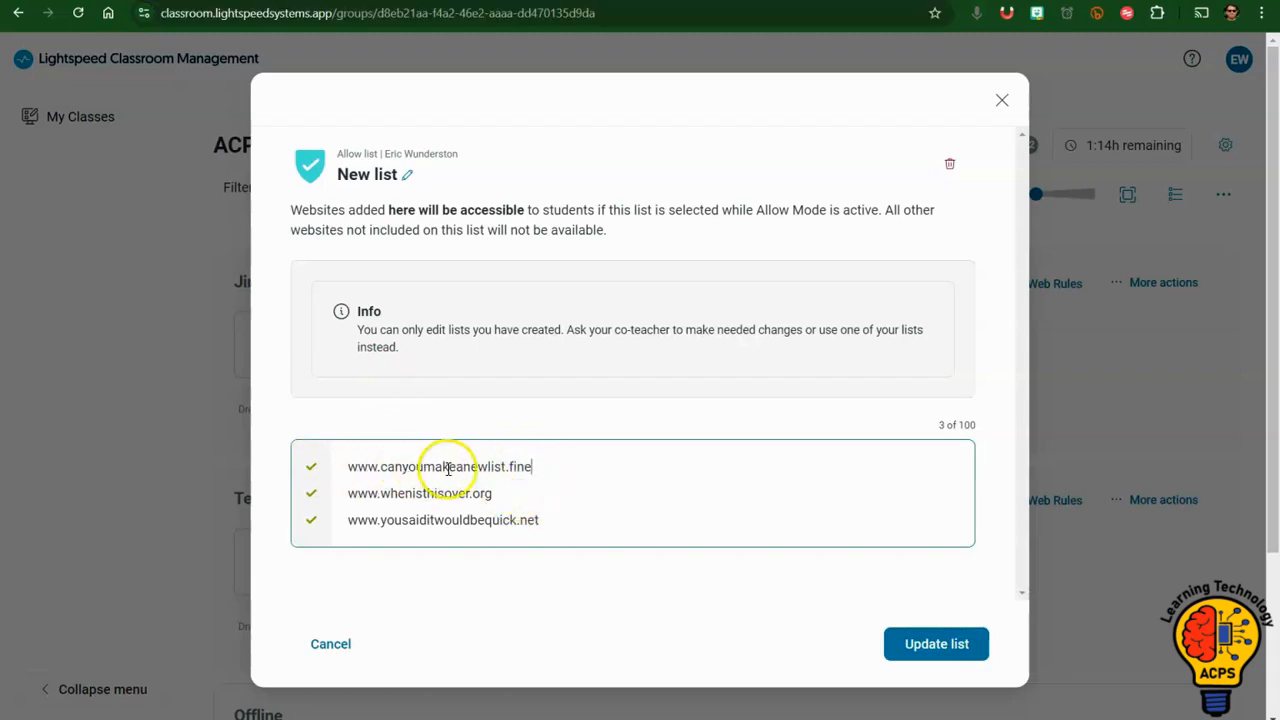
drag(160, 13, 330, 25)
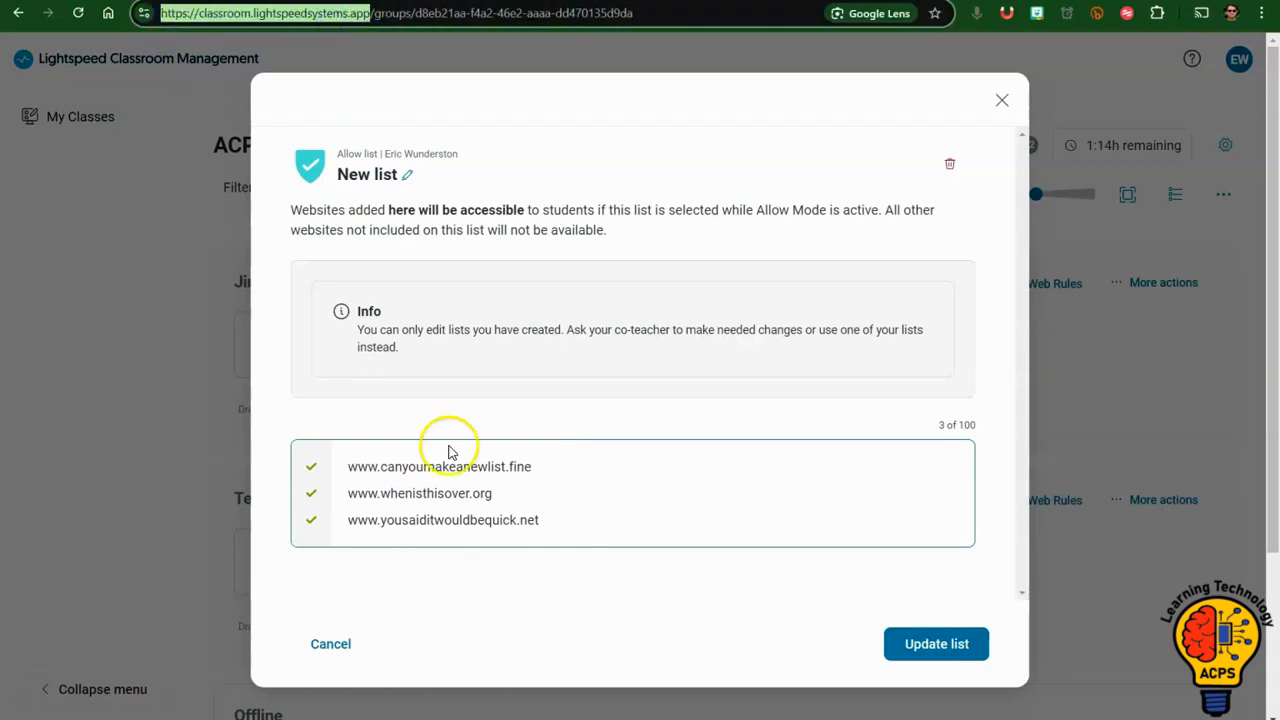
click(535, 518)
key(Return)
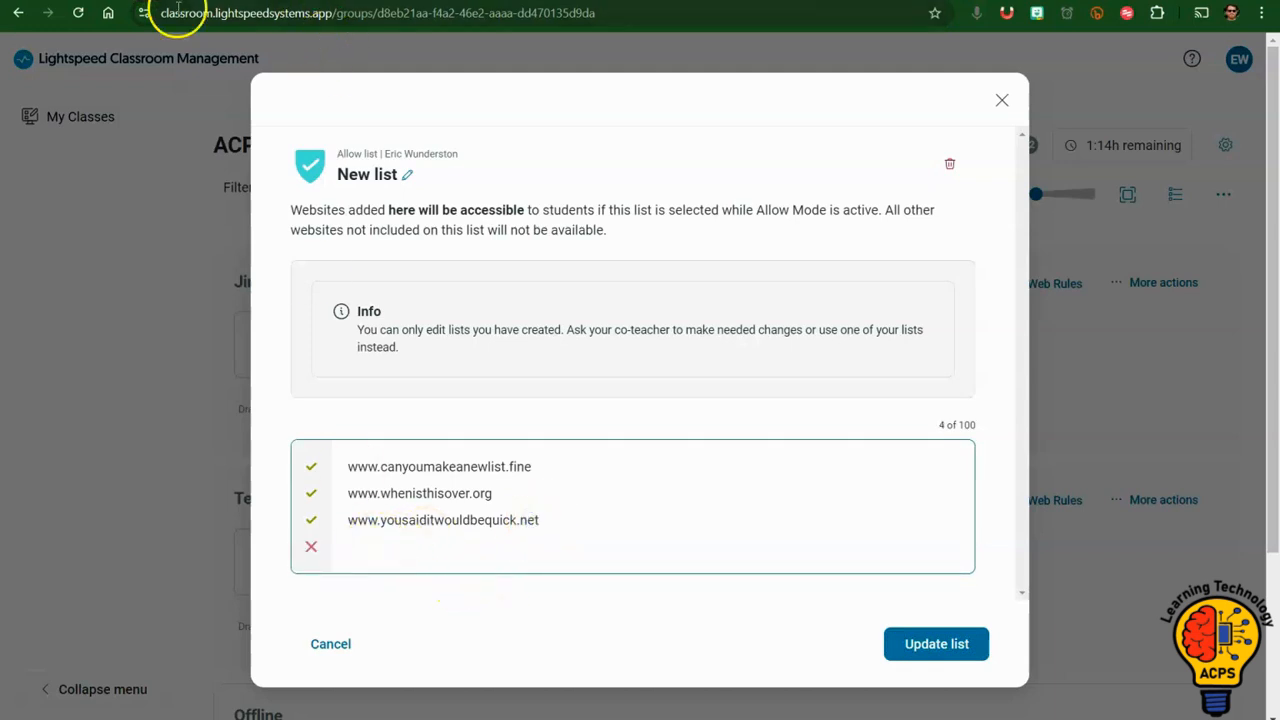
drag(163, 14, 337, 45)
key(ctrl+c)
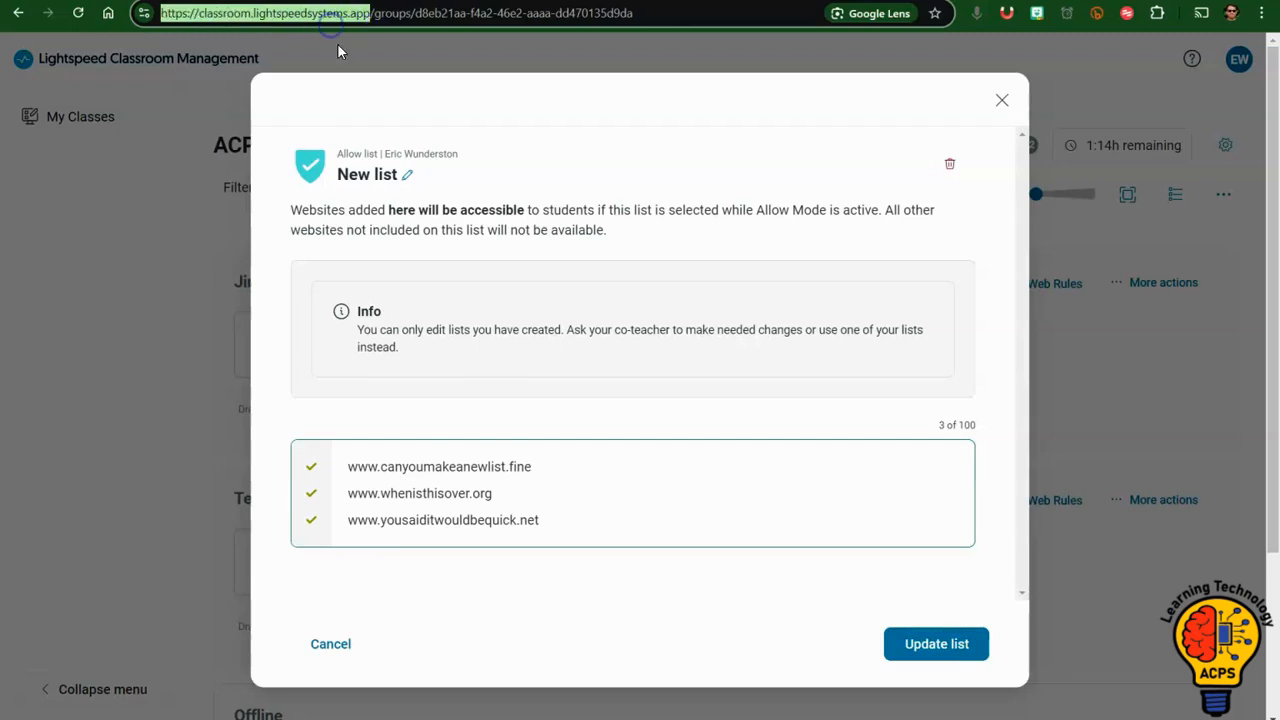
click(557, 520)
key(Return)
key(ctrl+v)
click(895, 646)
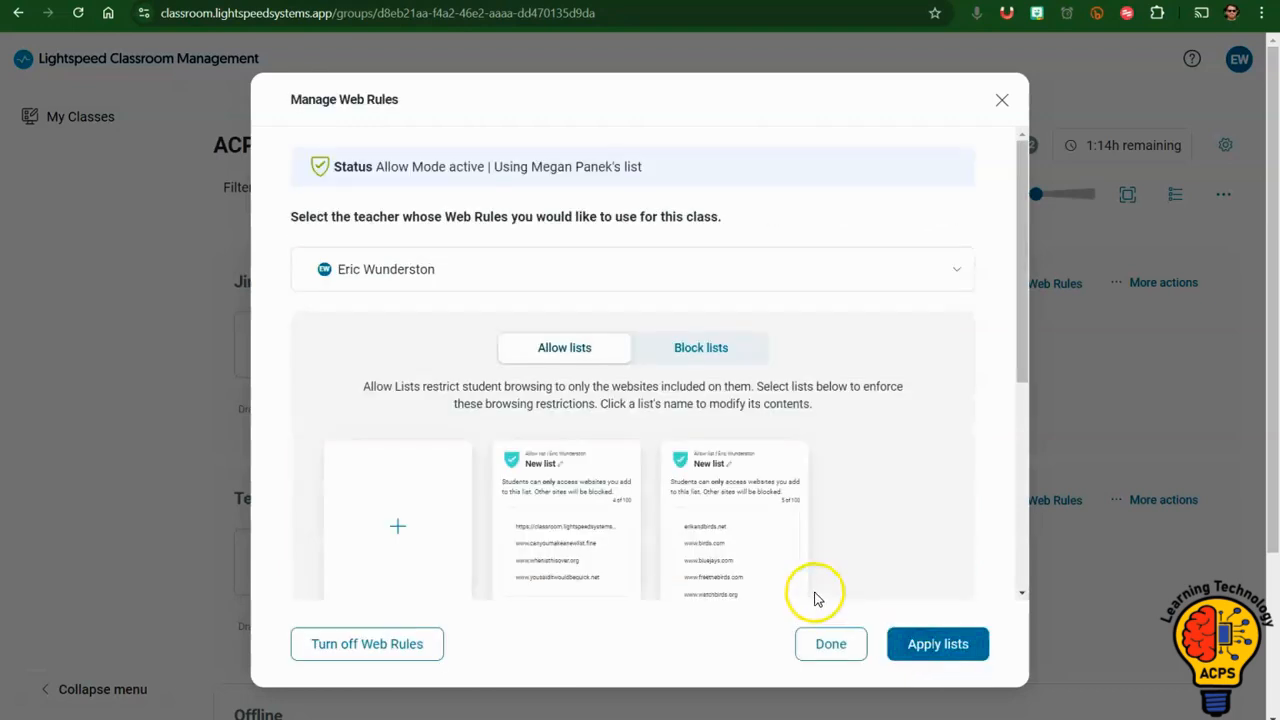
Review the available allow lists and block lists in the class's web rules.
scroll(510, 400, down, 1)
mouse_move(708, 373)
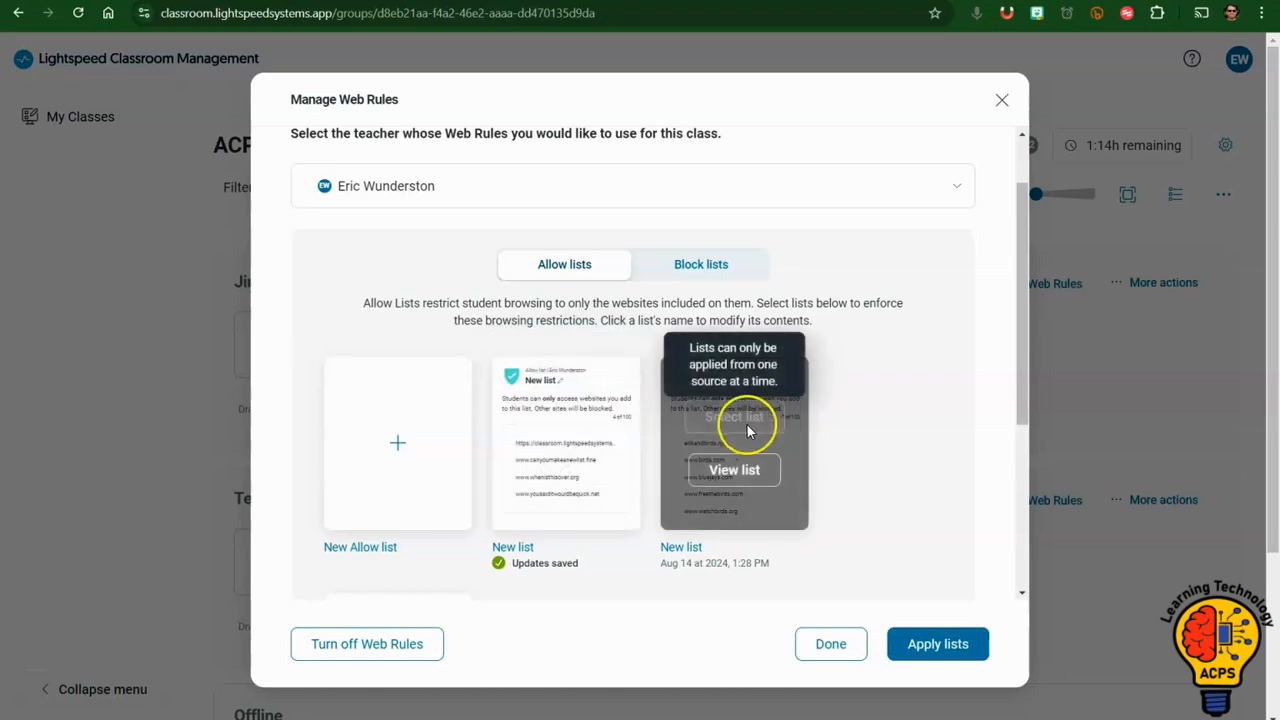
click(700, 268)
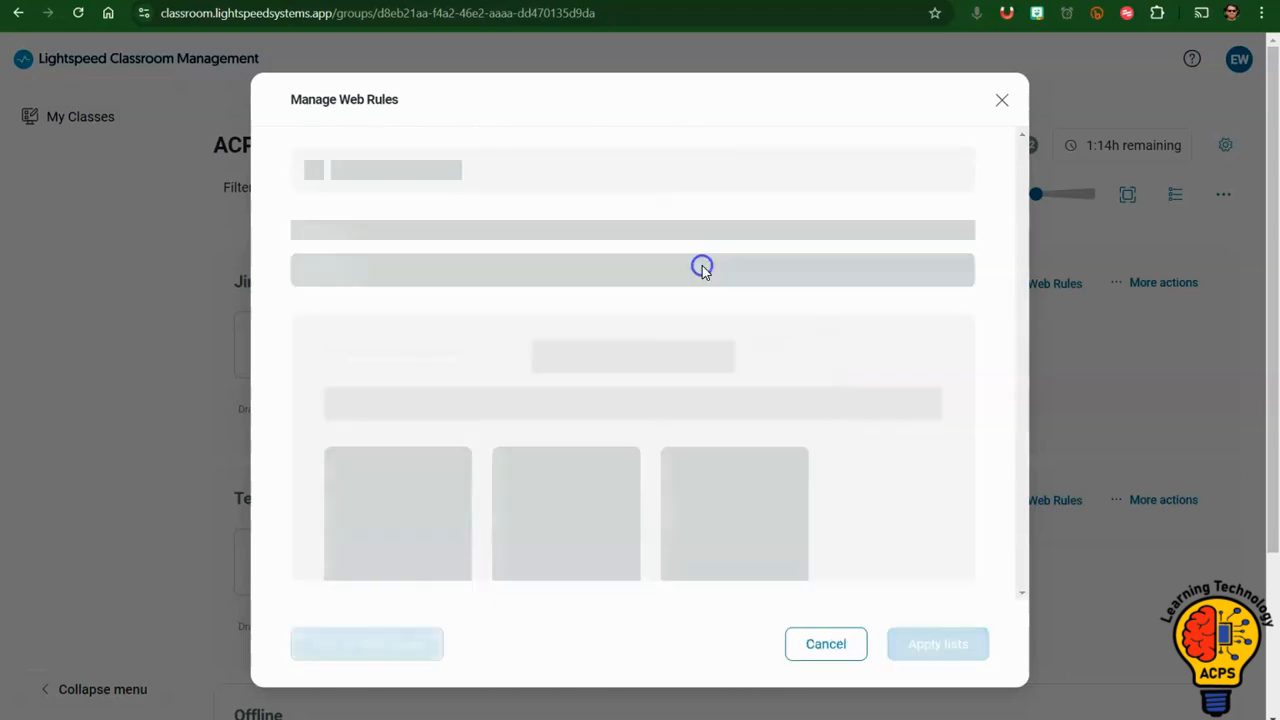
scroll(614, 329, down, 1)
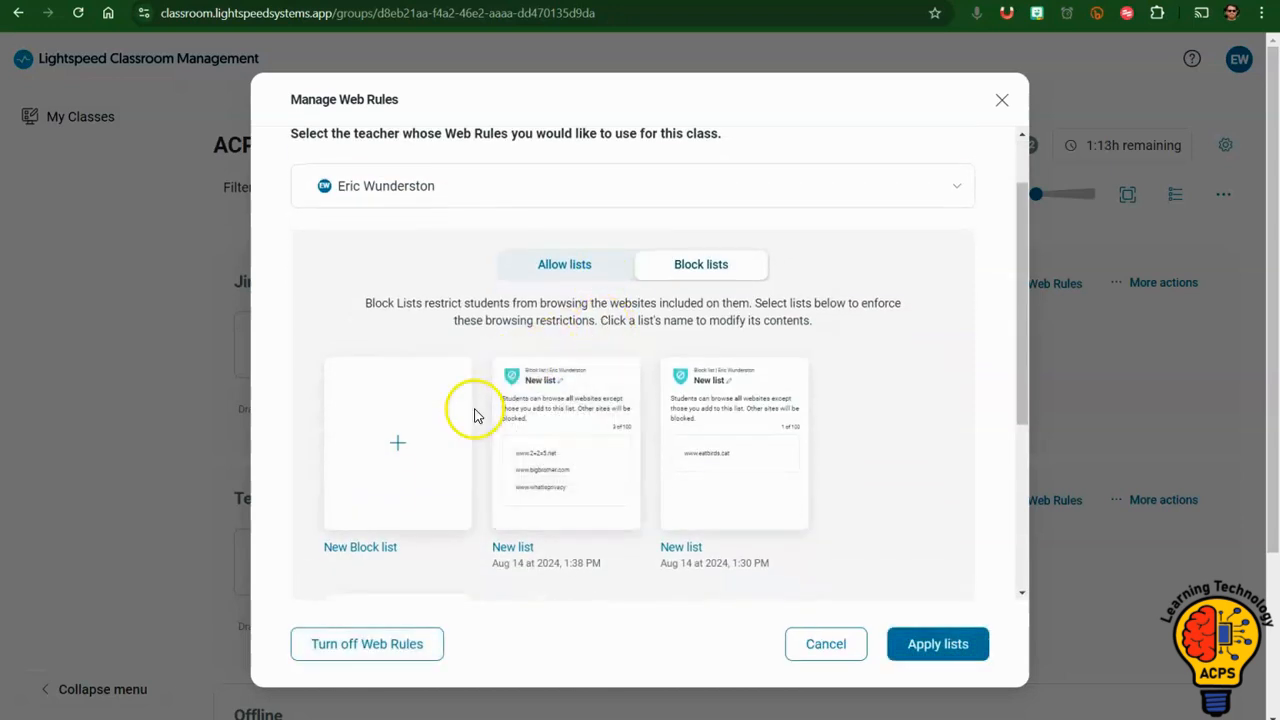
scroll(709, 366, down, 3)
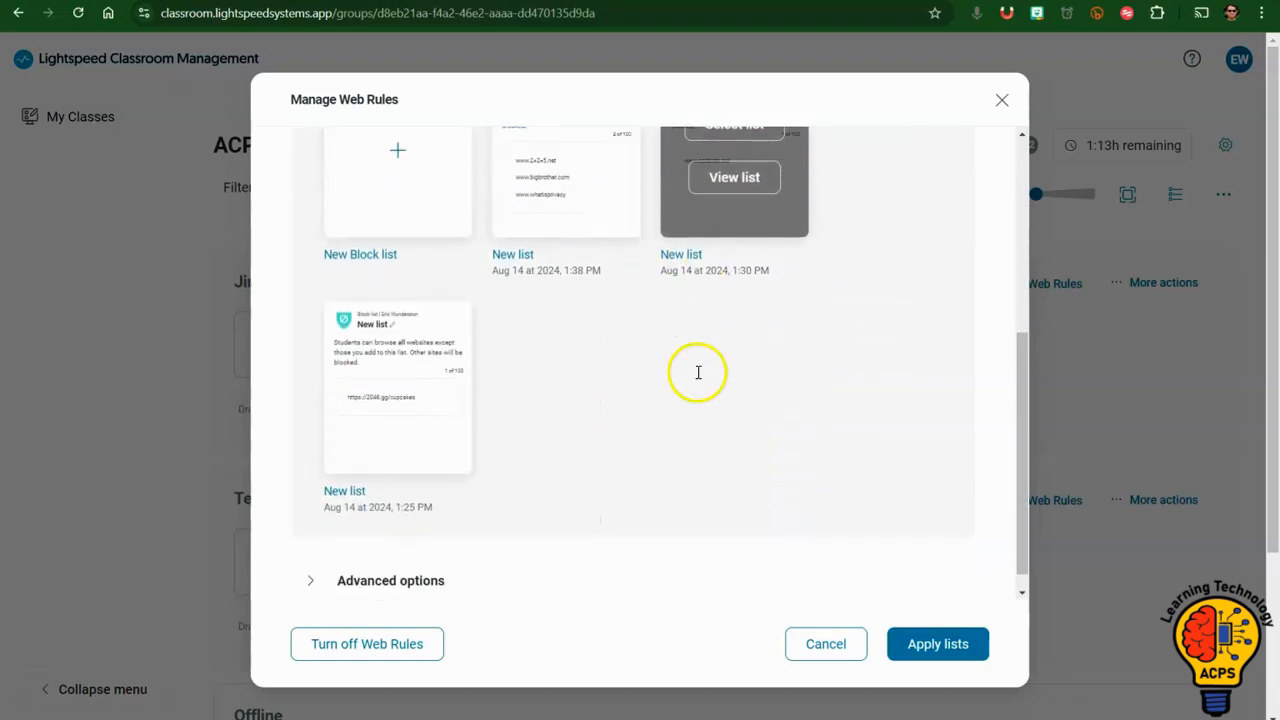
Try the advanced option Full internet access when done, and turn off the class's web rules.
click(303, 557)
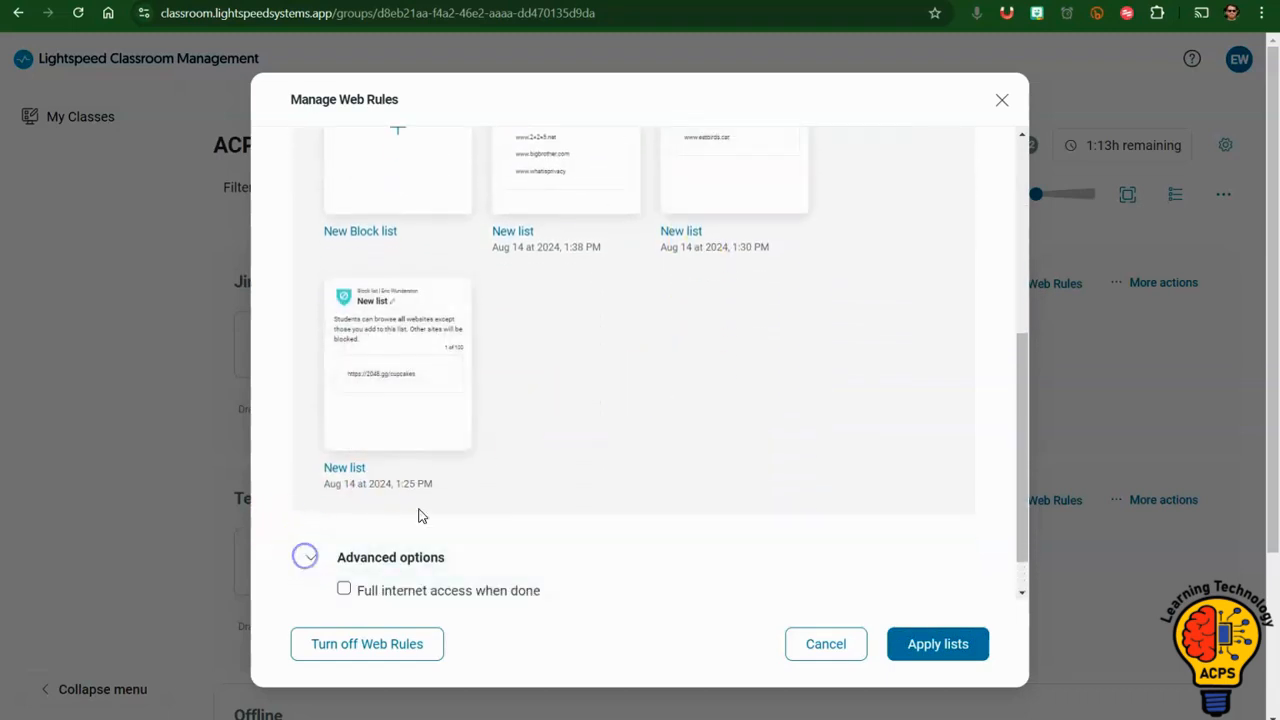
scroll(560, 435, down, 1)
scroll(562, 432, down, 2)
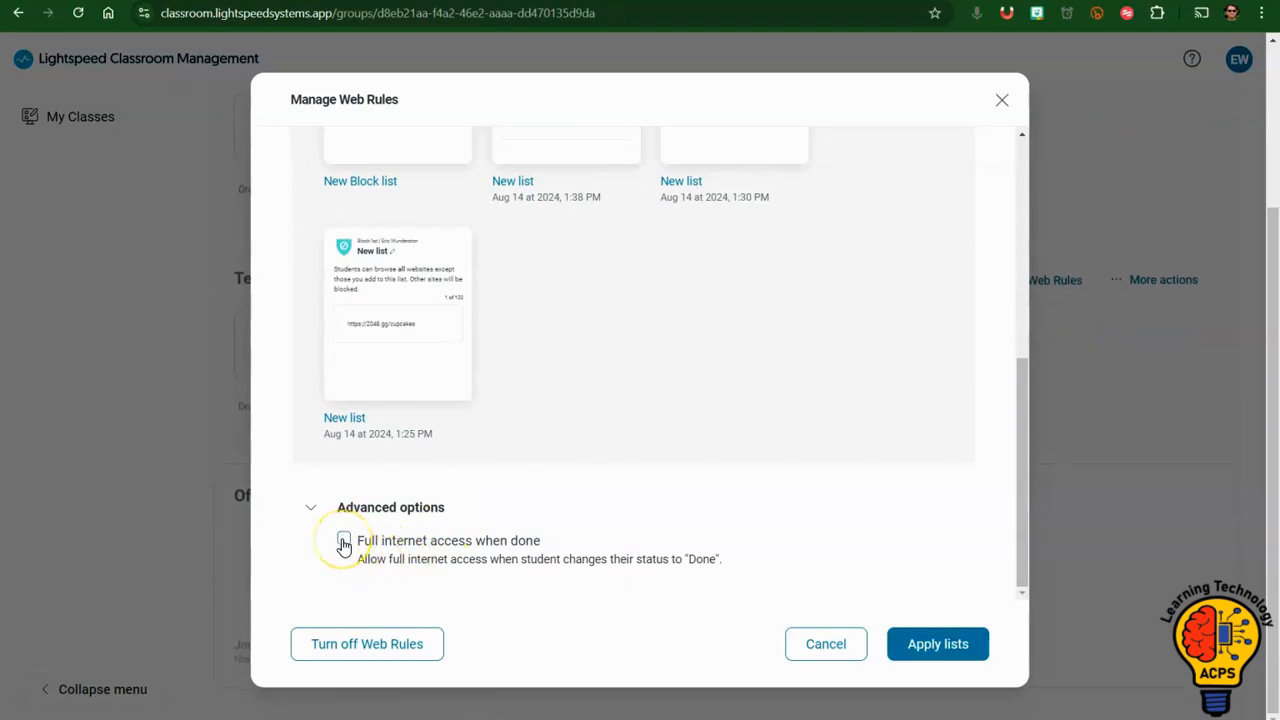
click(343, 542)
click(343, 541)
click(937, 645)
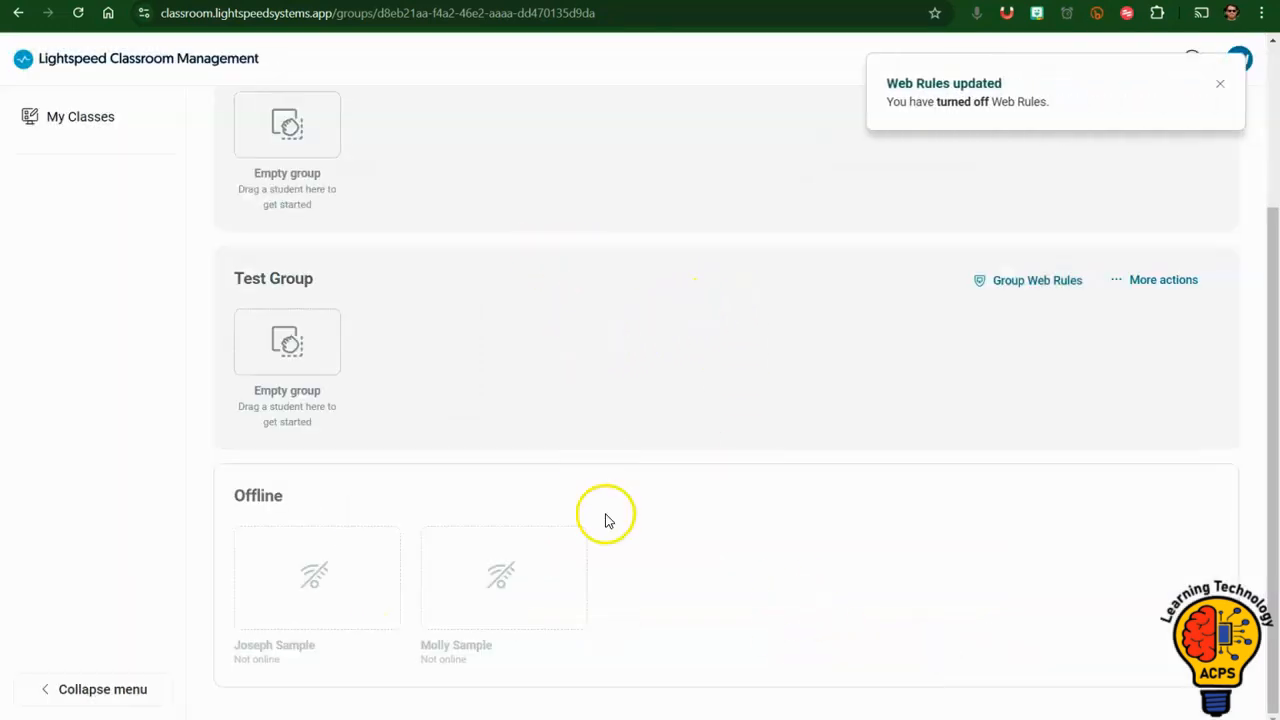
Preview the class in list view and return to the thumbnail view.
scroll(606, 480, up, 3)
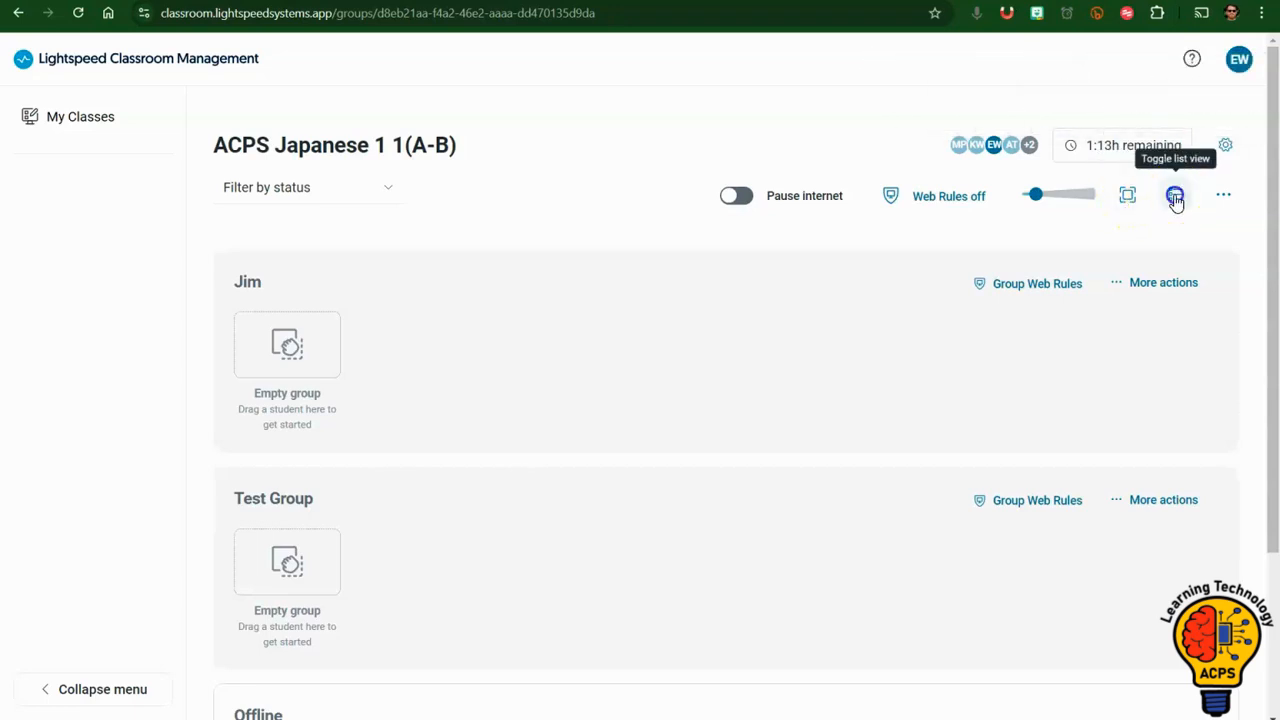
click(1175, 198)
click(1175, 198)
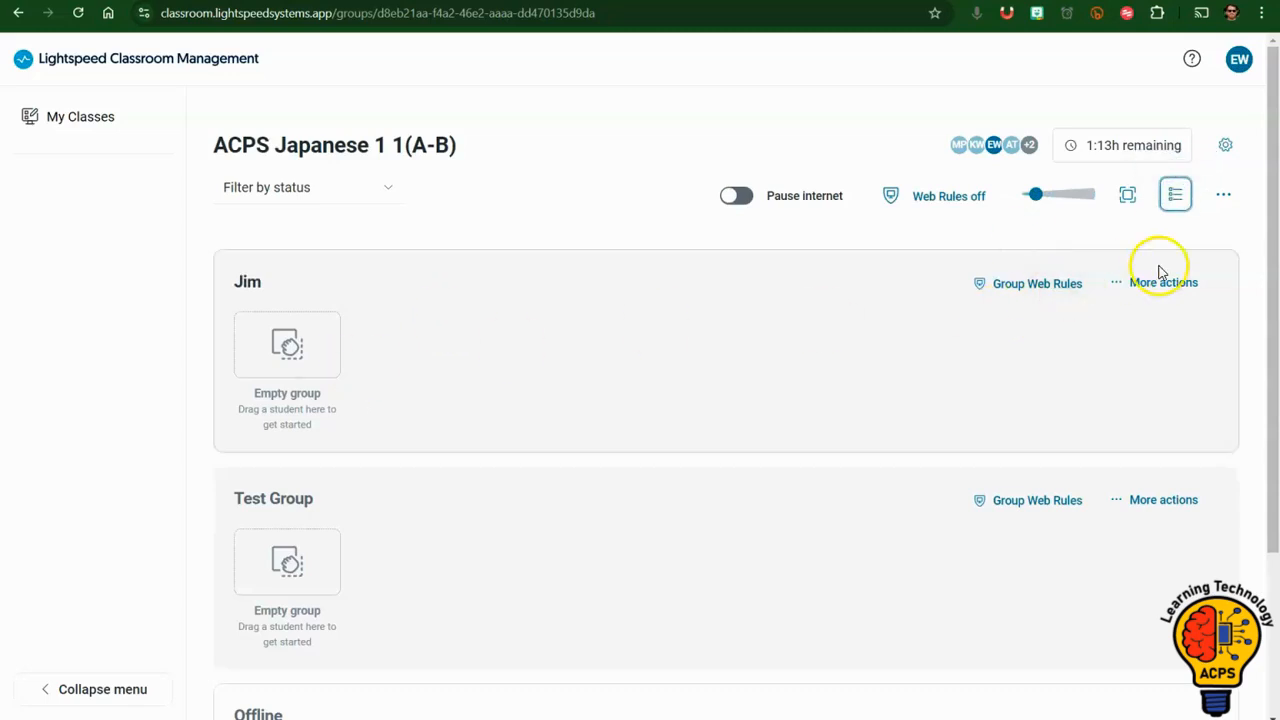
Examine the quick messages that can go to all students and close the dialog without sending one.
click(1225, 198)
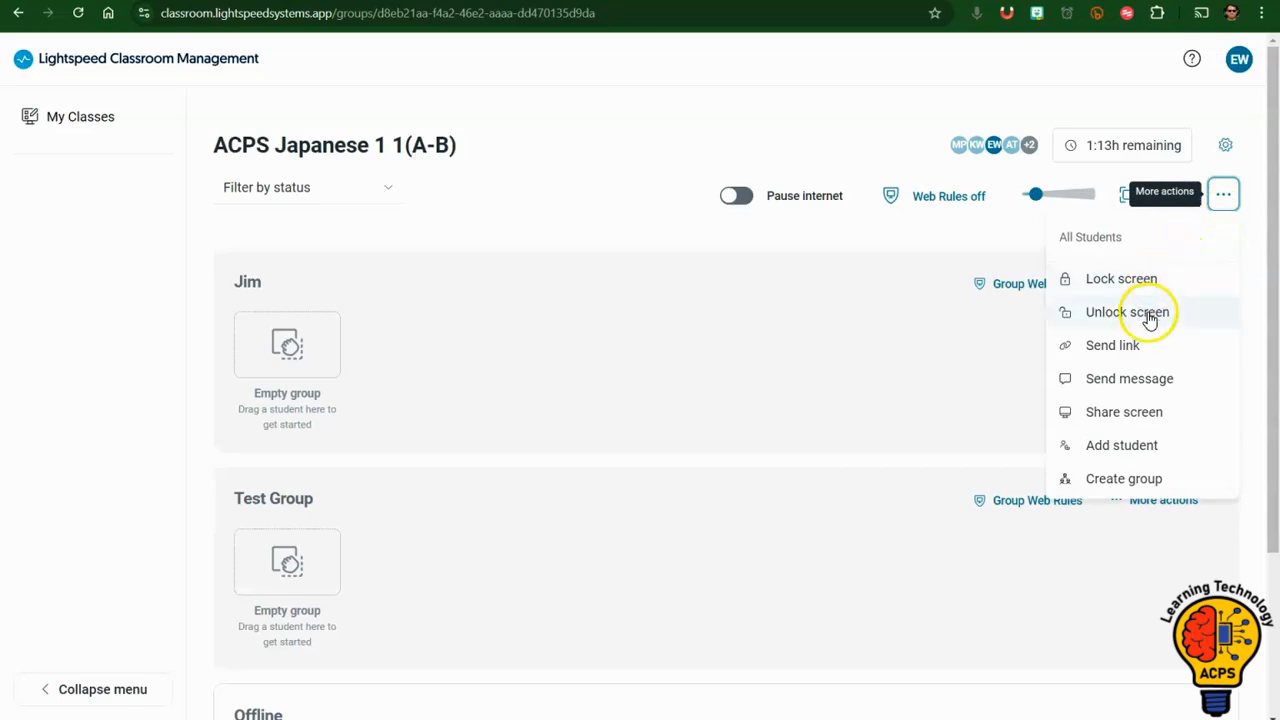
click(1122, 383)
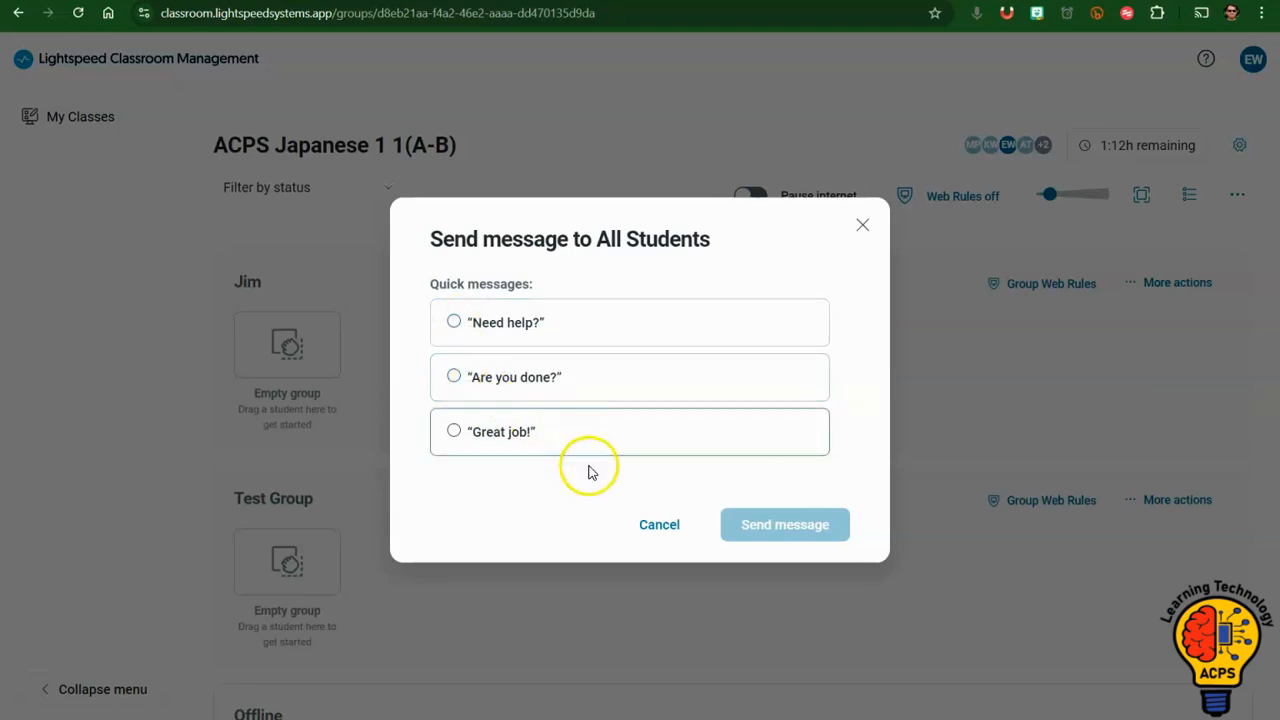
click(660, 526)
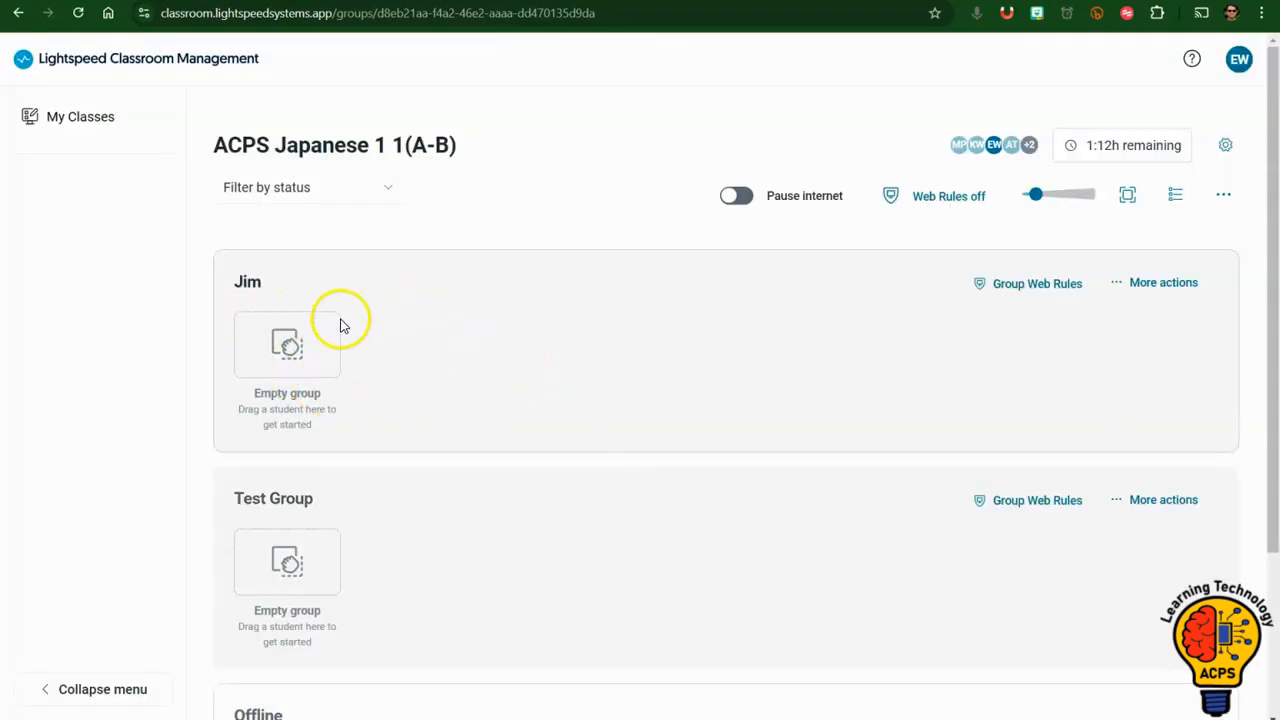
Review the Jim group's web rules, leave them without applying any list, and open the group's additional actions.
click(1071, 289)
scroll(578, 385, down, 1)
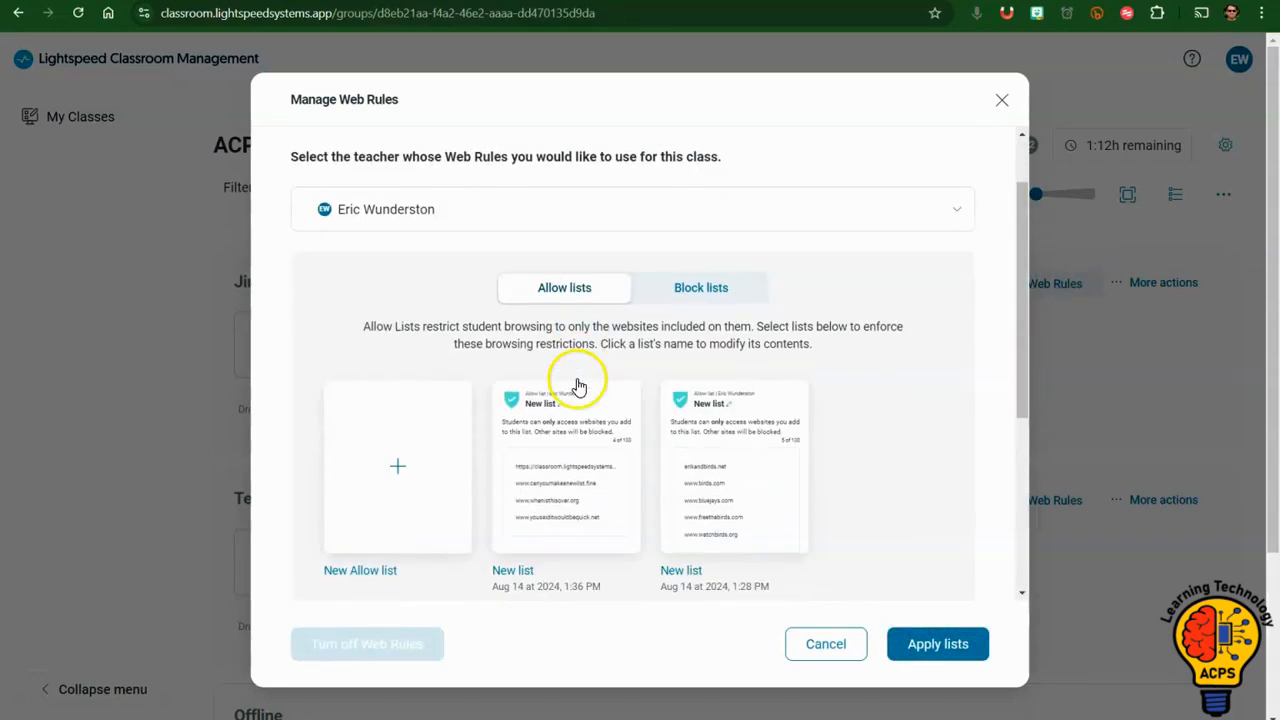
scroll(580, 400, down, 1)
click(822, 642)
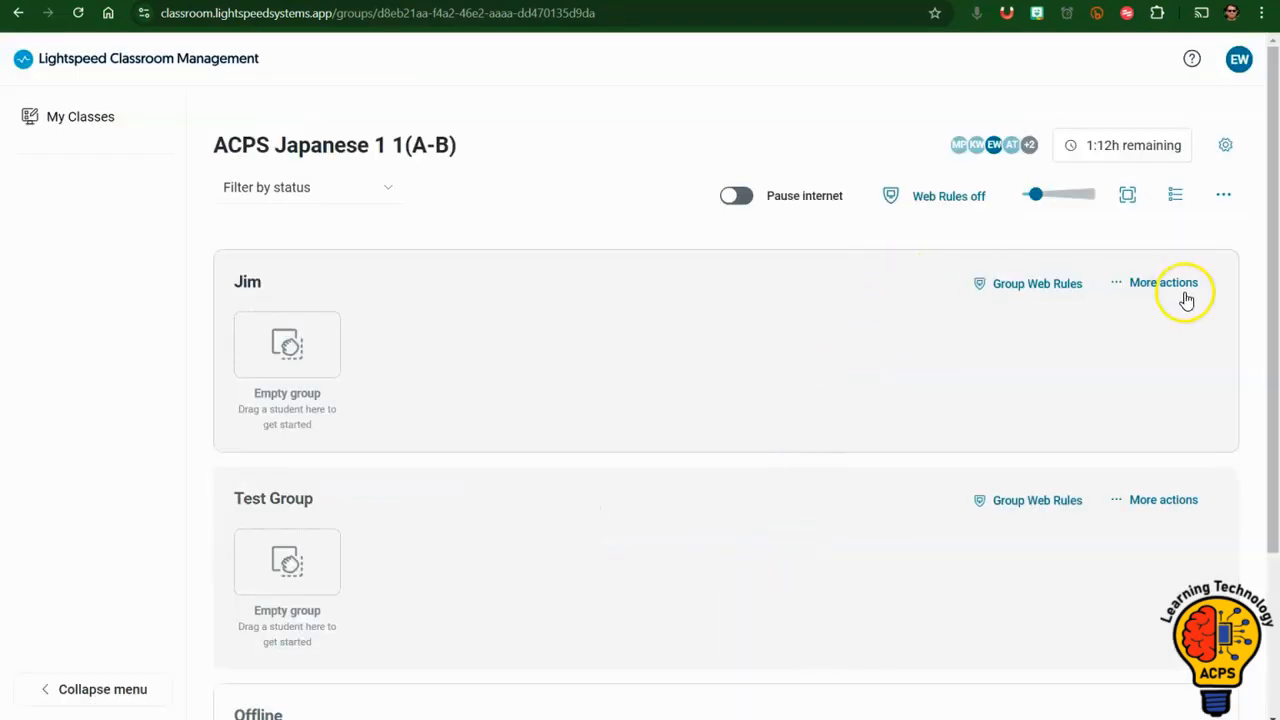
click(1120, 286)
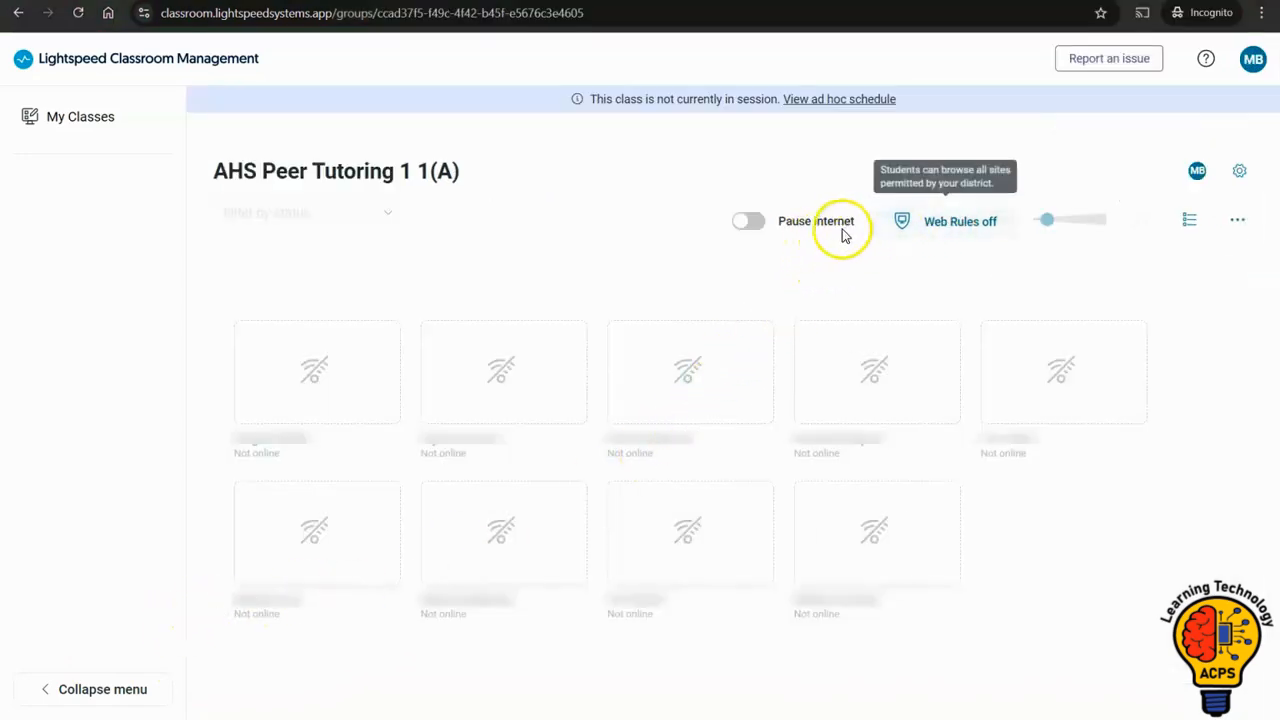
Start a 15-minute ad hoc session for the class AHS Peer Tutoring 1 1(A).
click(845, 100)
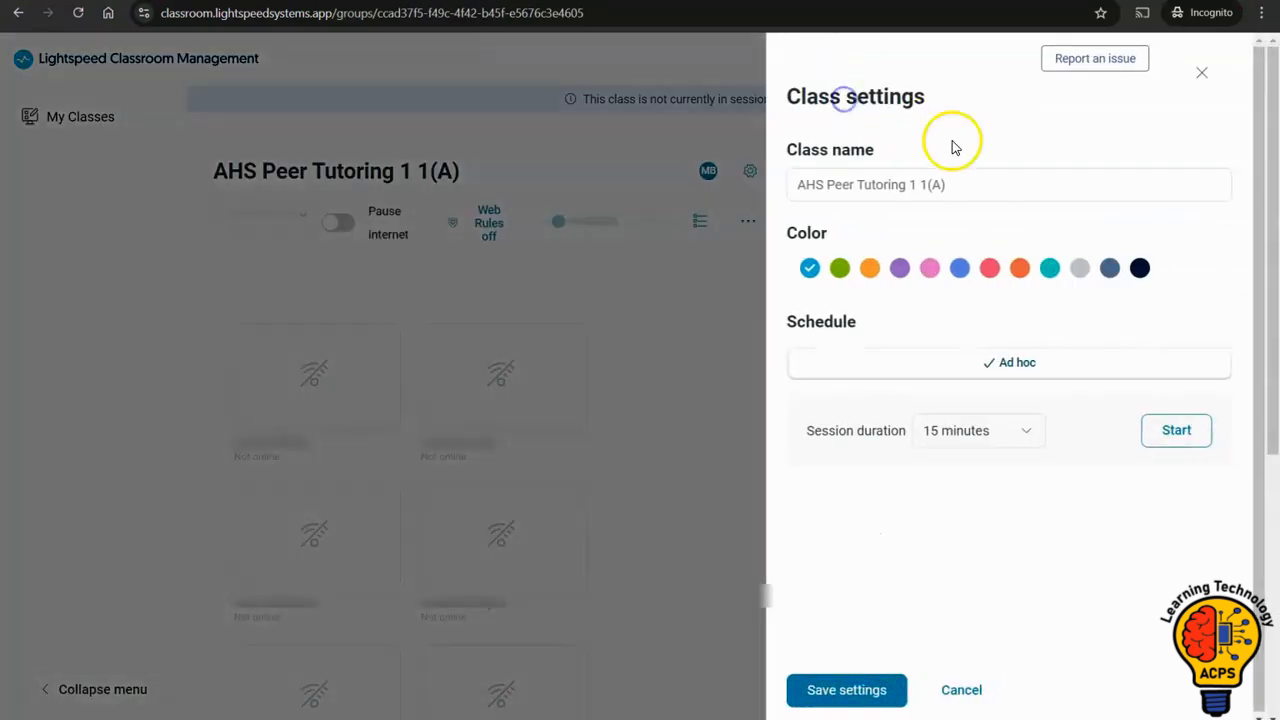
click(1163, 436)
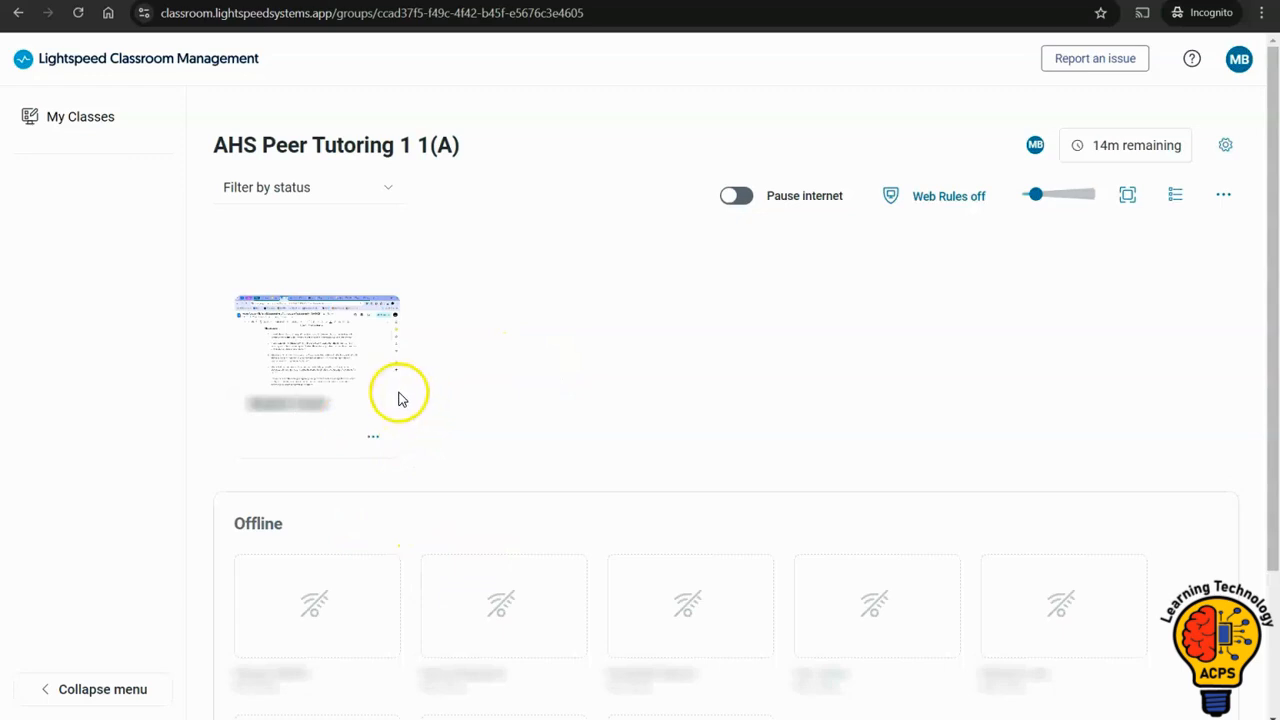
Check the online student's browsing activity in list view and return to the thumbnail view.
click(1176, 196)
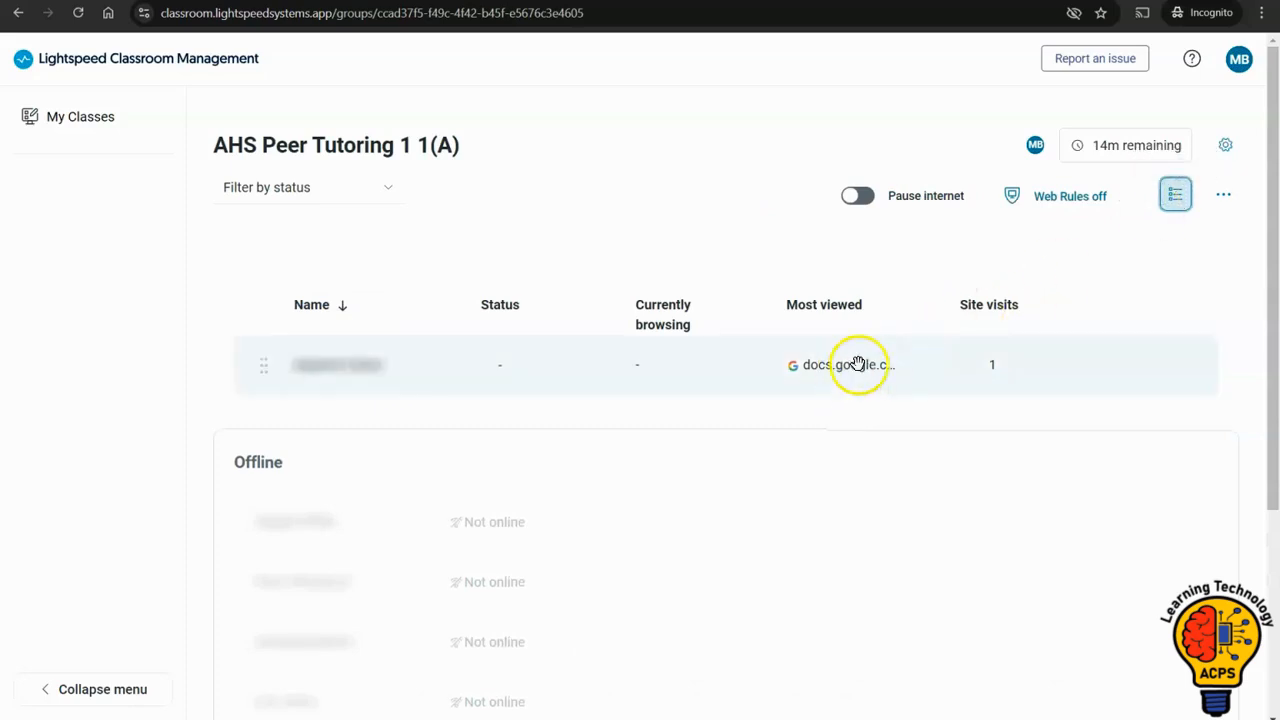
click(1174, 190)
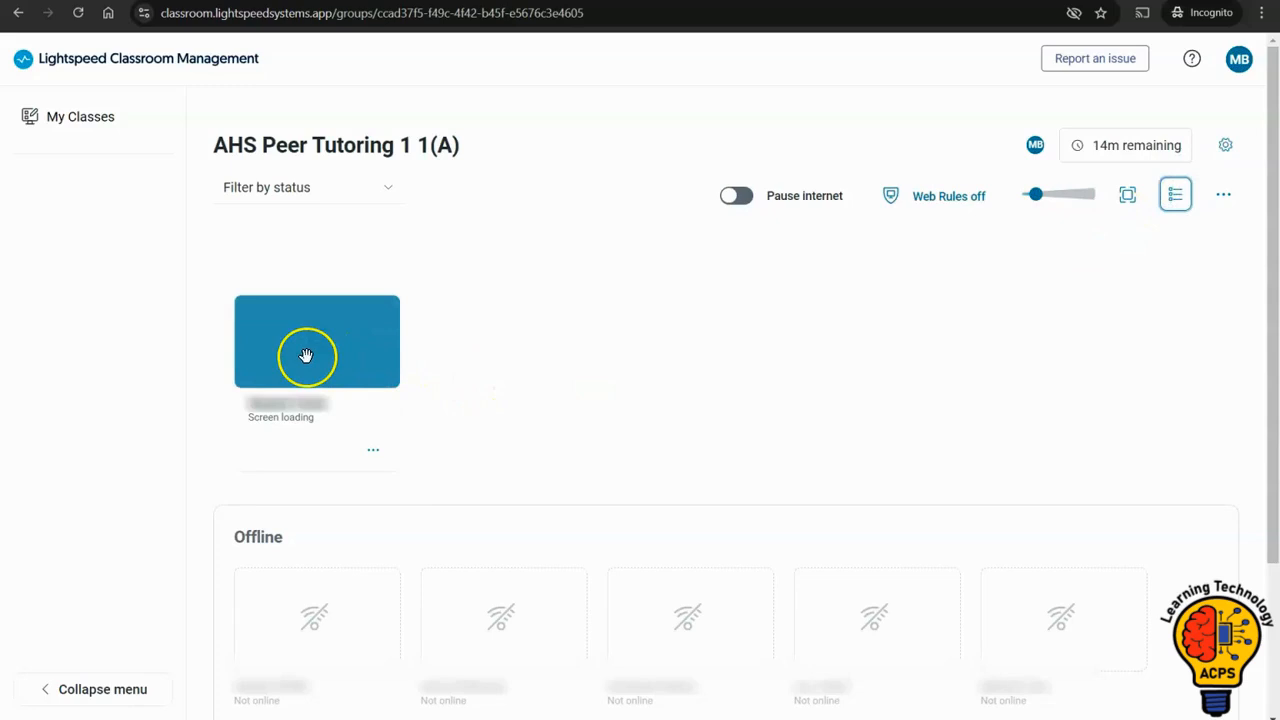
Inspect the online student's screen, open tabs, browsing history and recordings, and close the student's details.
click(306, 356)
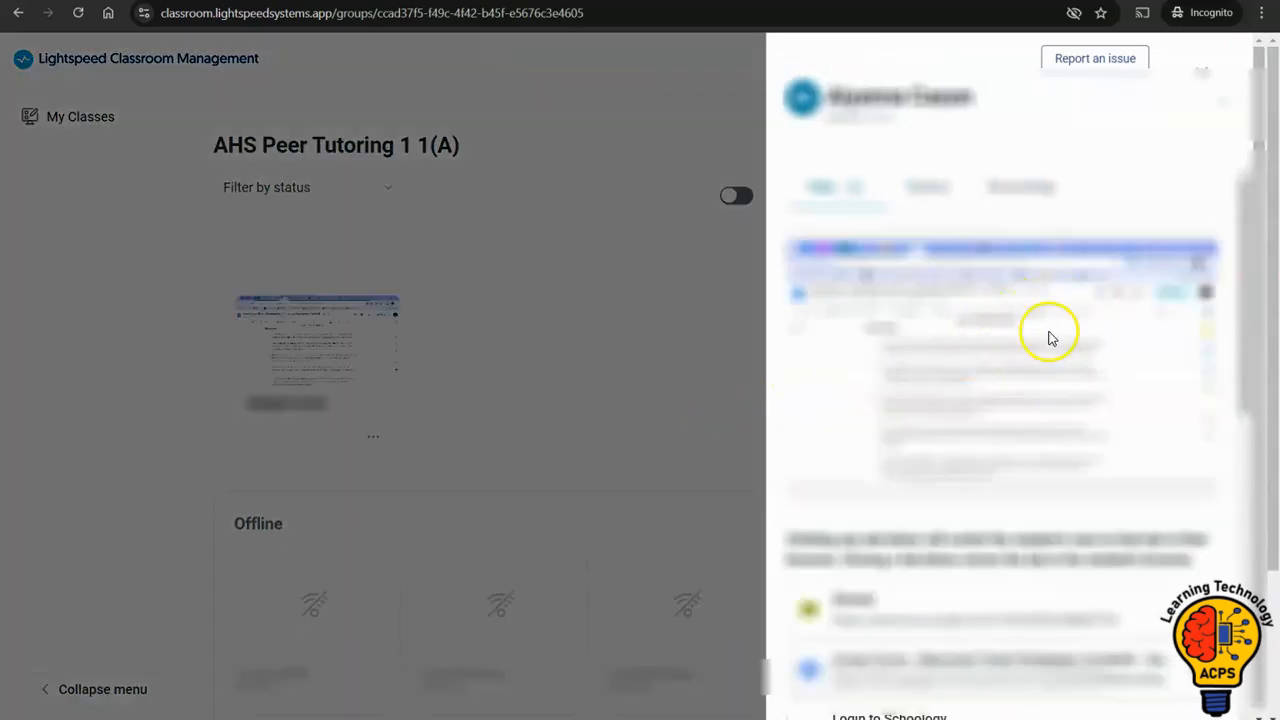
drag(1240, 271, 1250, 503)
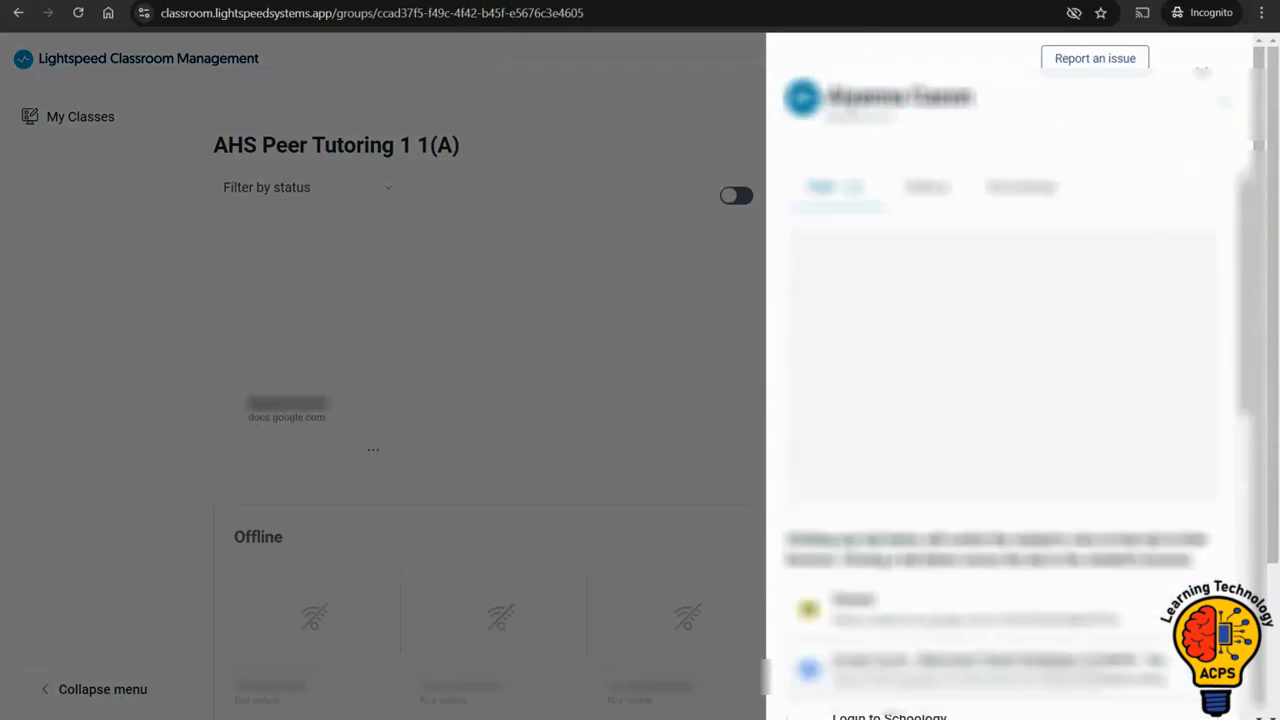
drag(1236, 394, 1214, 277)
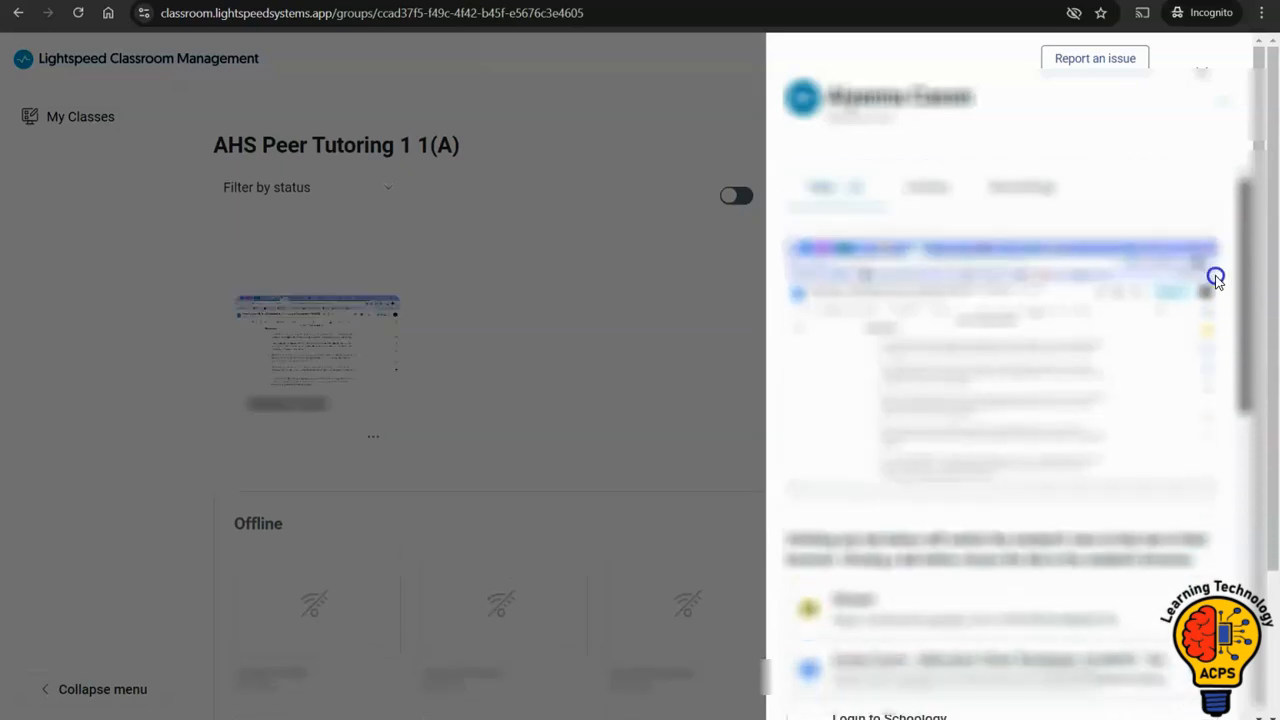
click(928, 190)
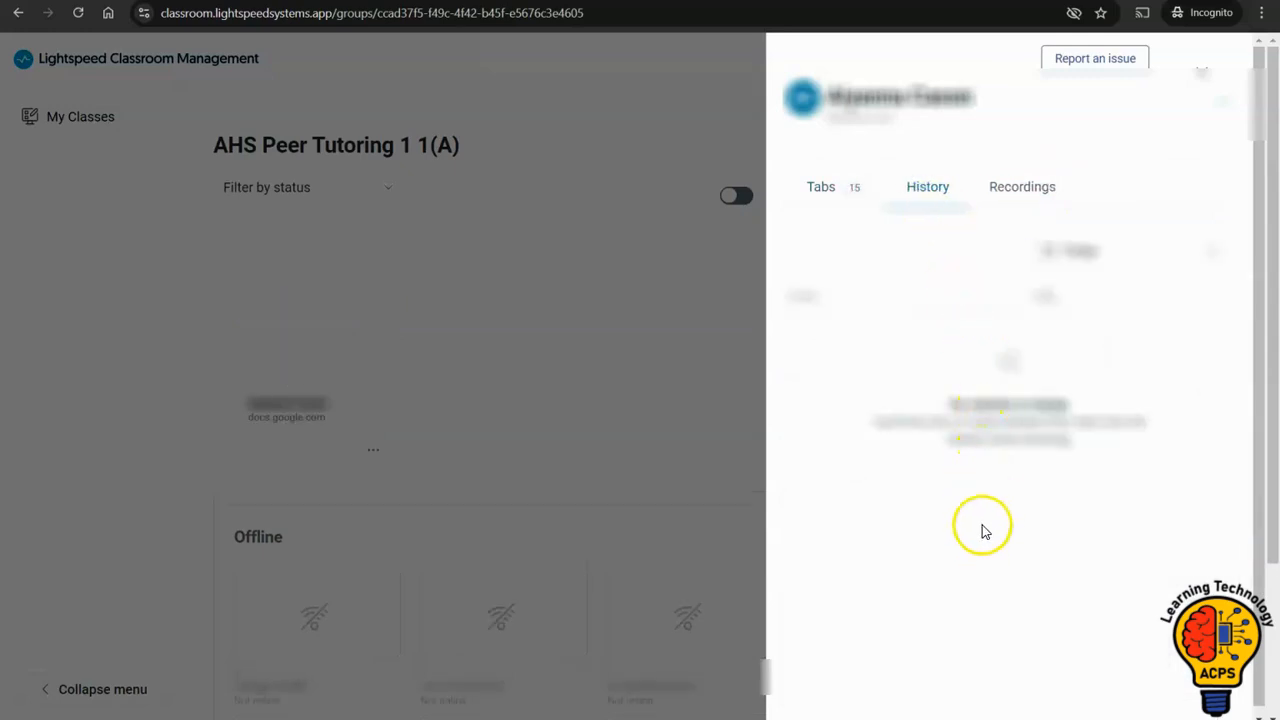
click(1020, 194)
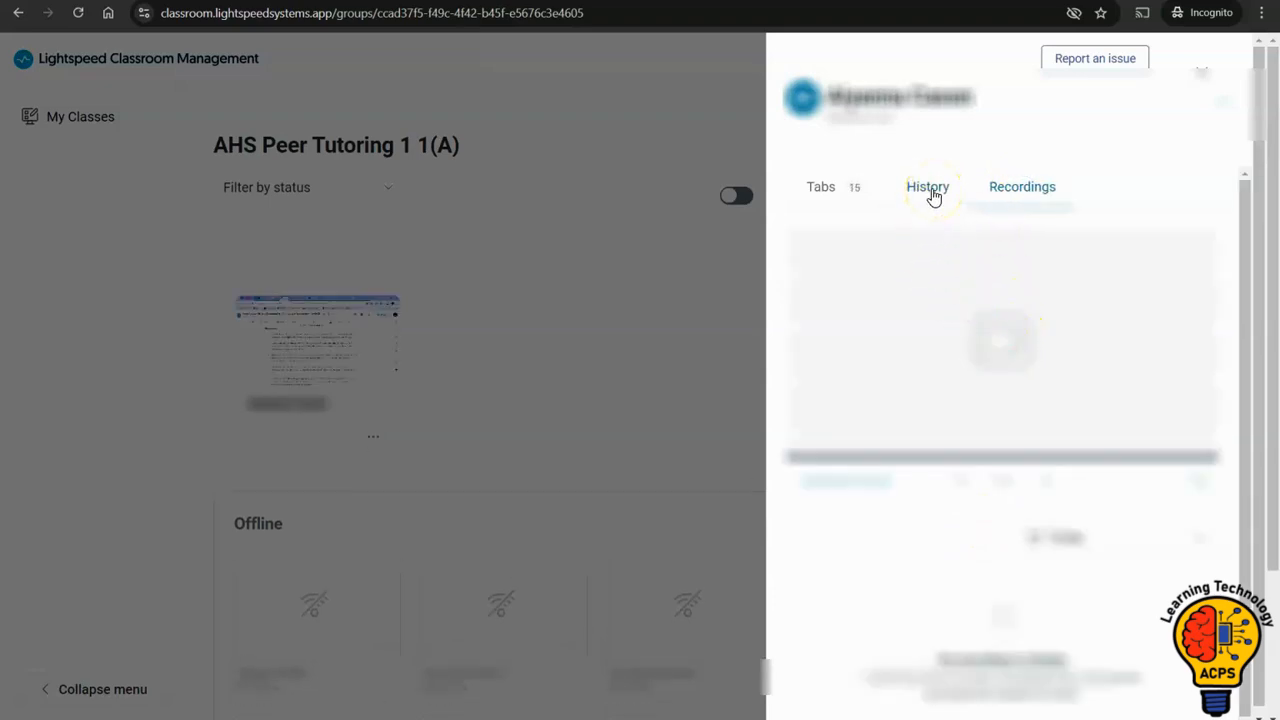
click(845, 192)
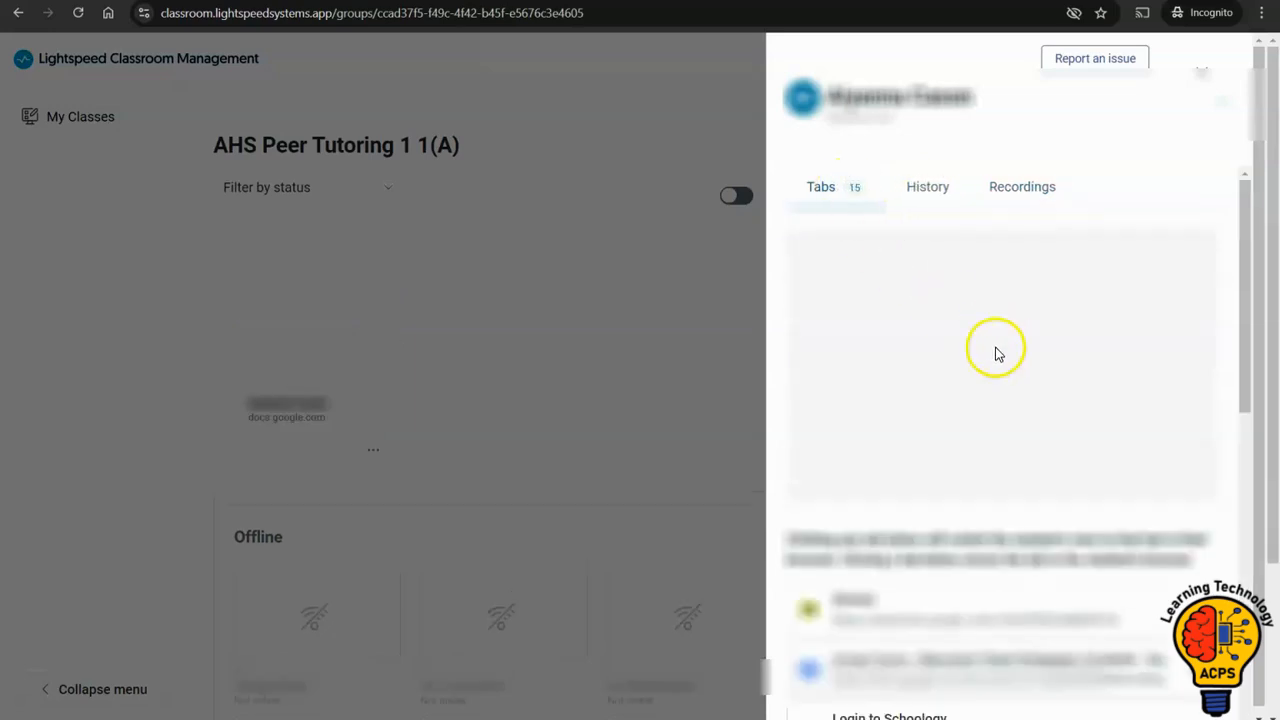
drag(1243, 310, 1260, 594)
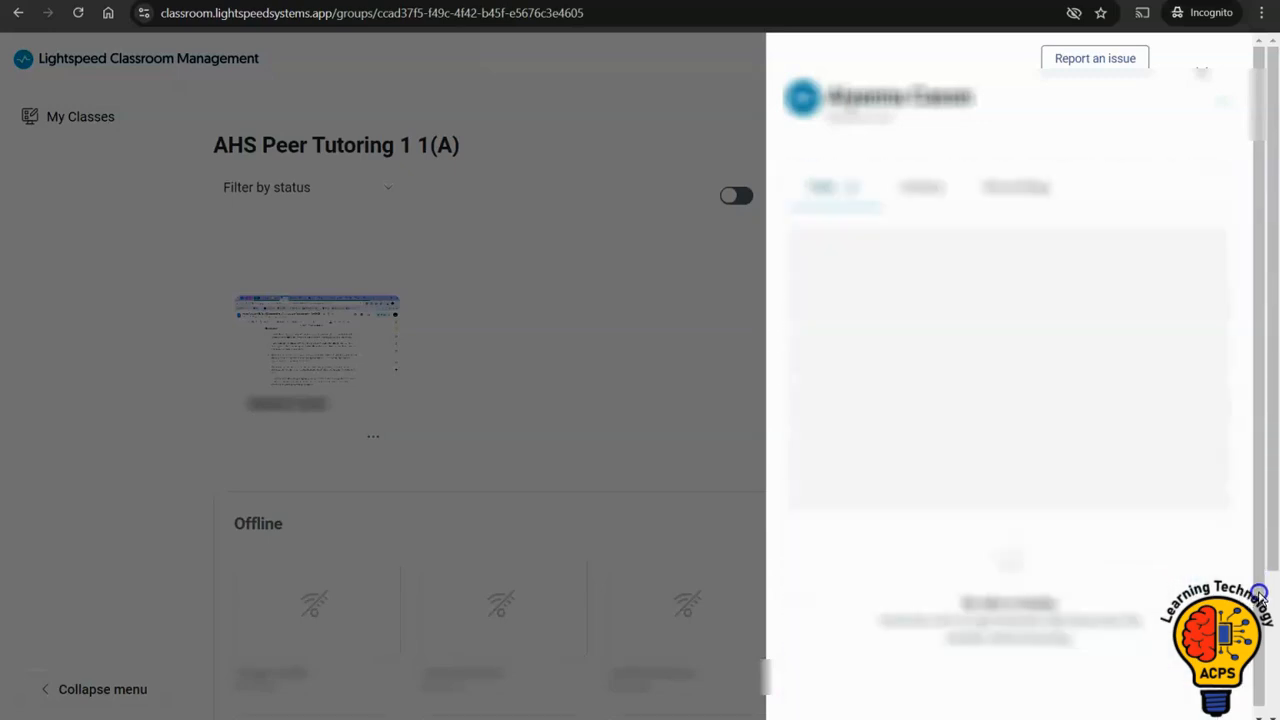
click(1205, 78)
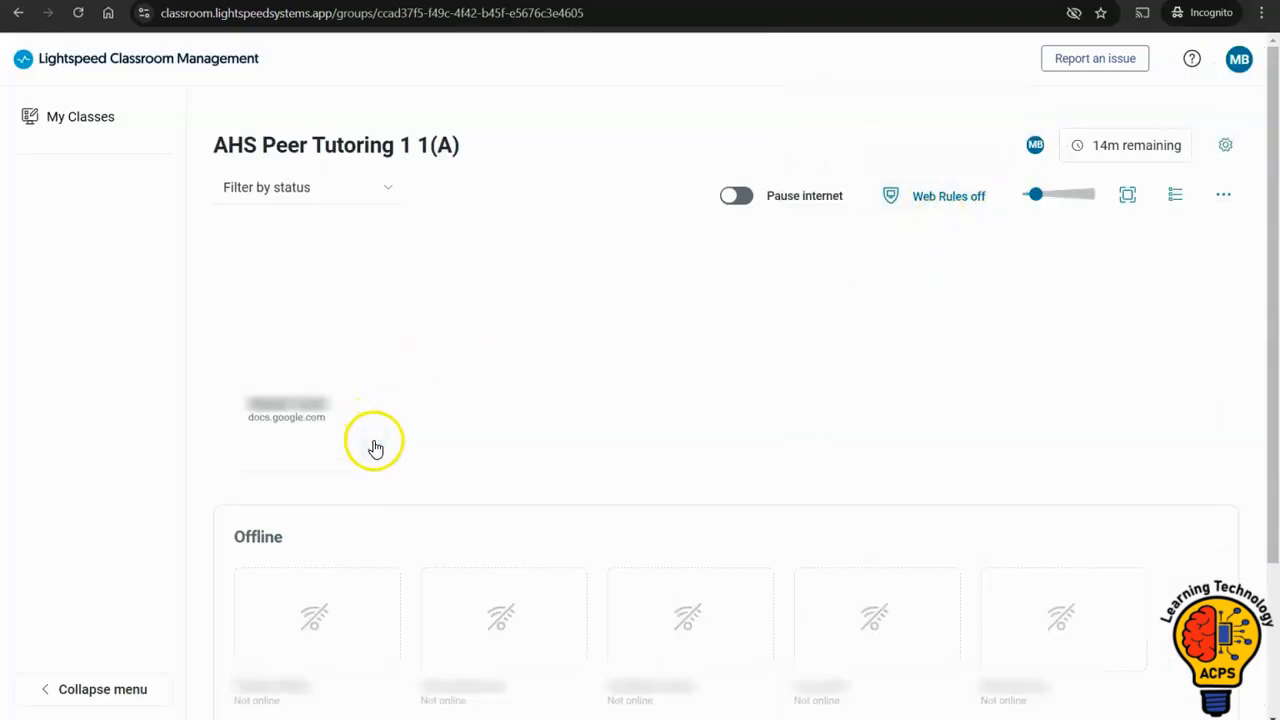
Examine the individual actions available for the online student and close the list without choosing any.
click(373, 442)
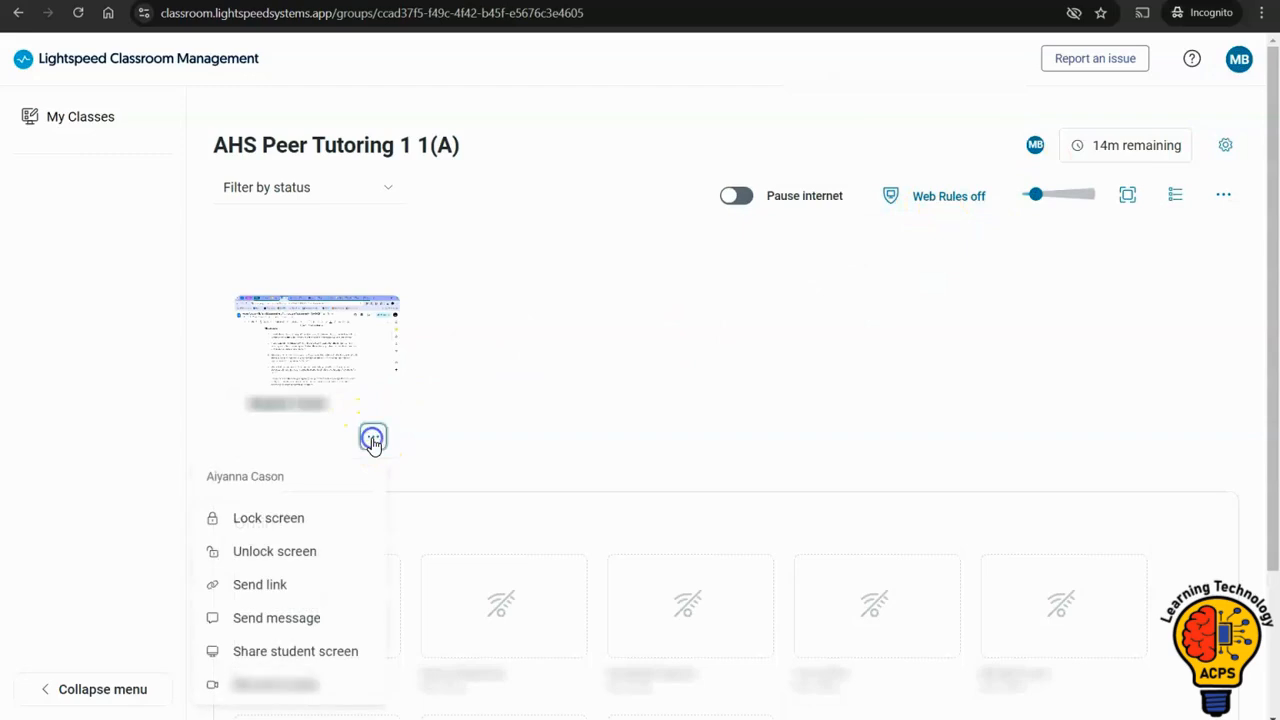
click(320, 463)
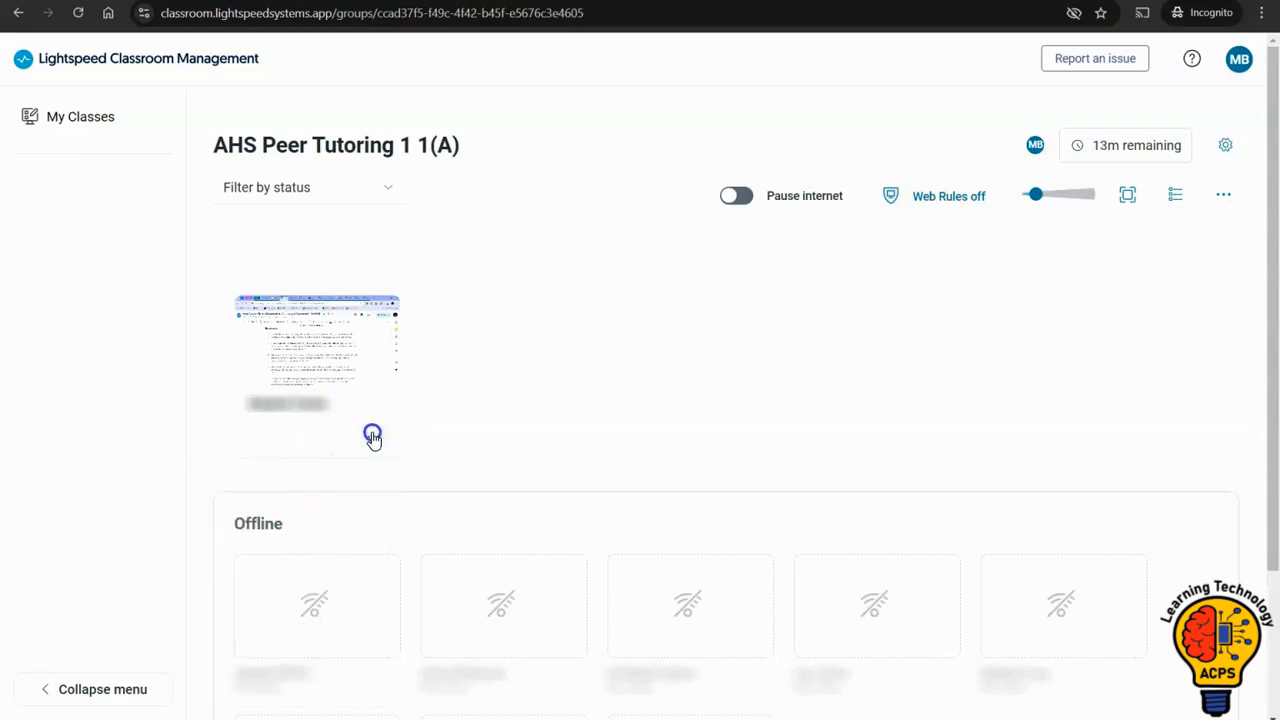
click(372, 450)
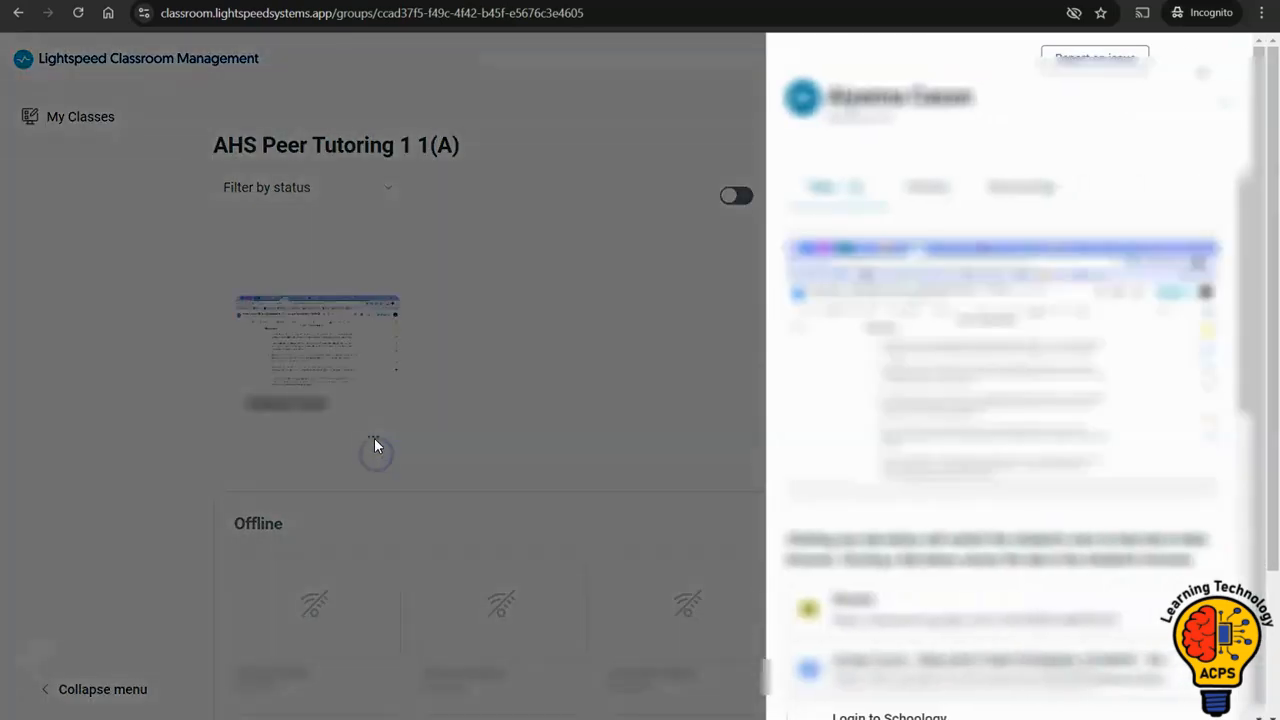
click(373, 440)
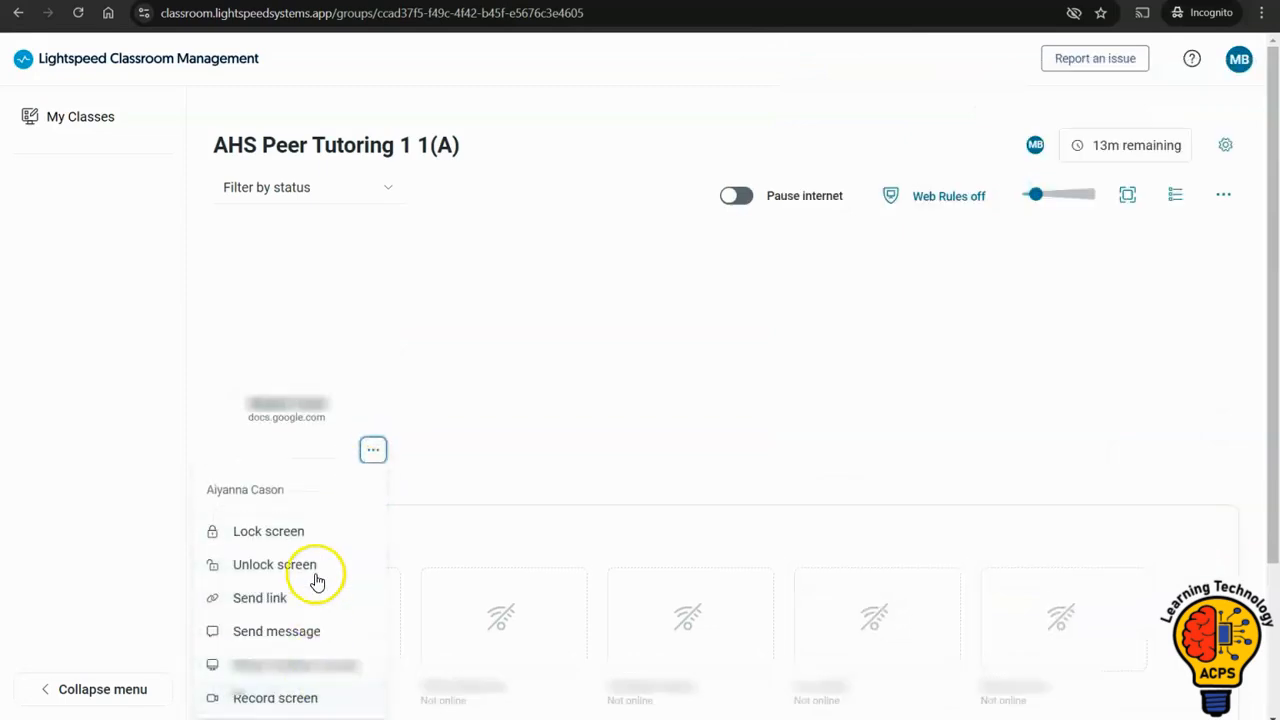
click(657, 356)
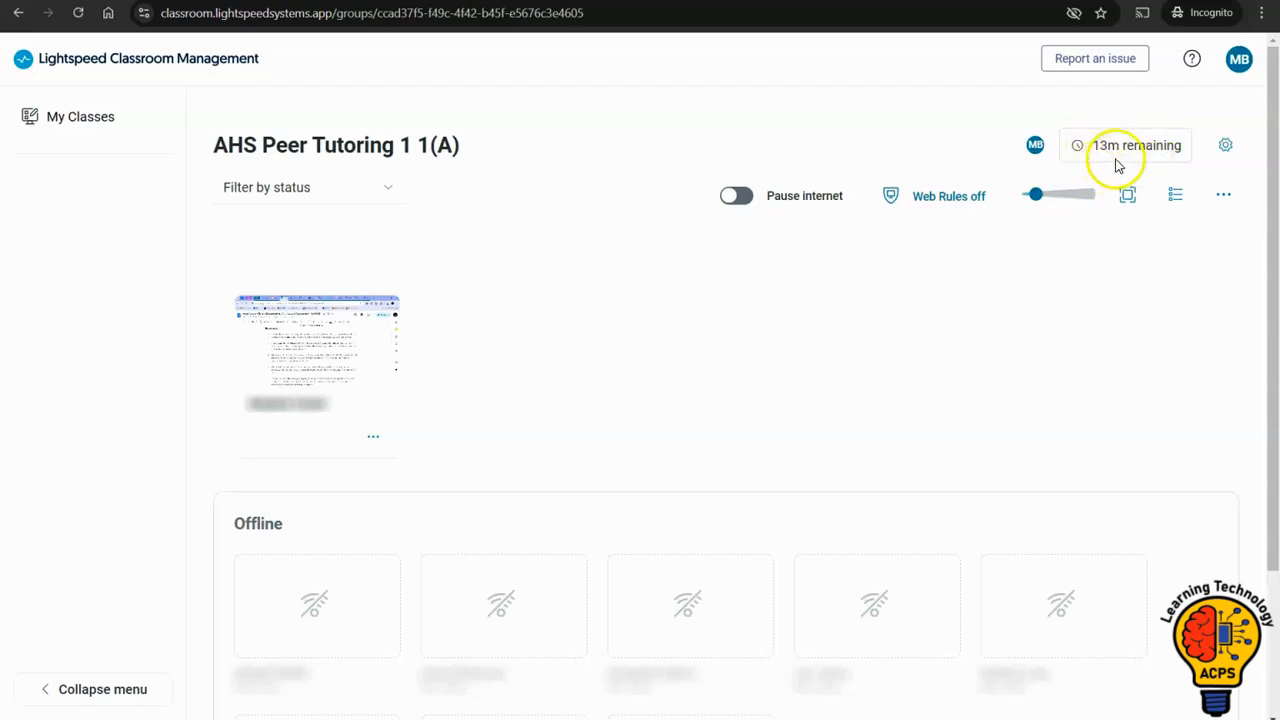
Stop the running ad hoc session of AHS Peer Tutoring 1 1(A) and return to the list of classes.
click(1225, 146)
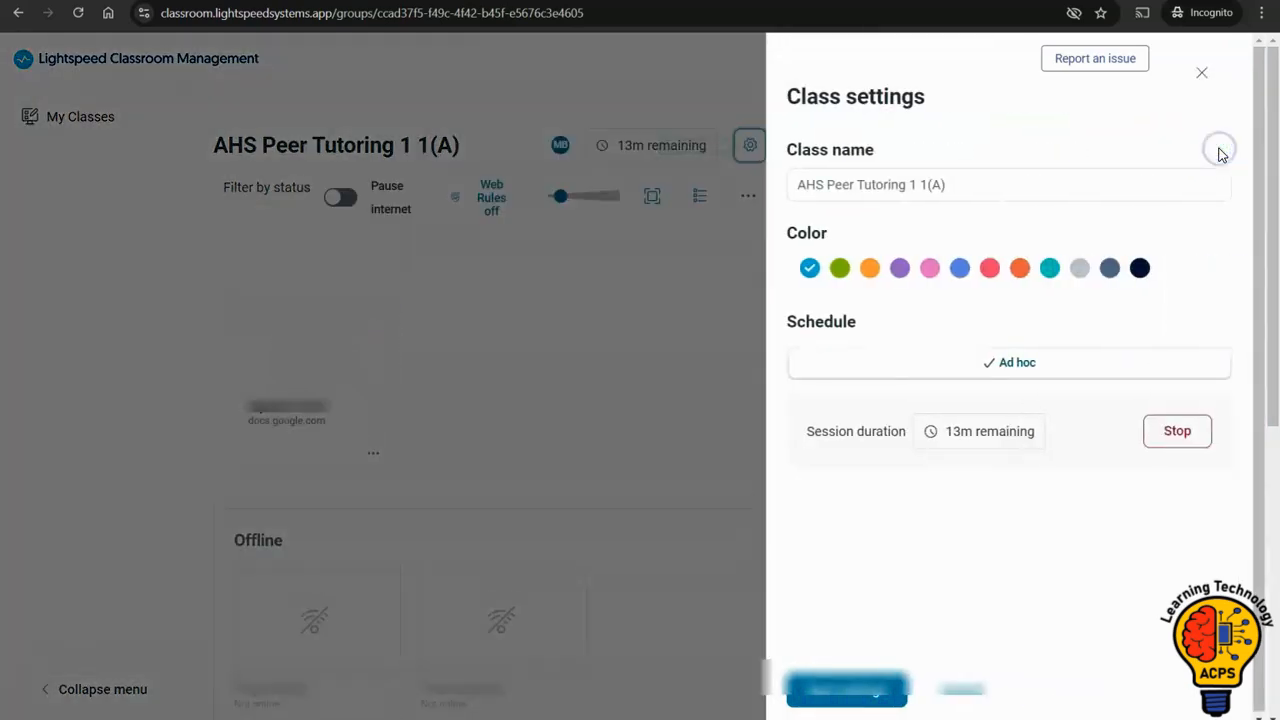
click(1187, 434)
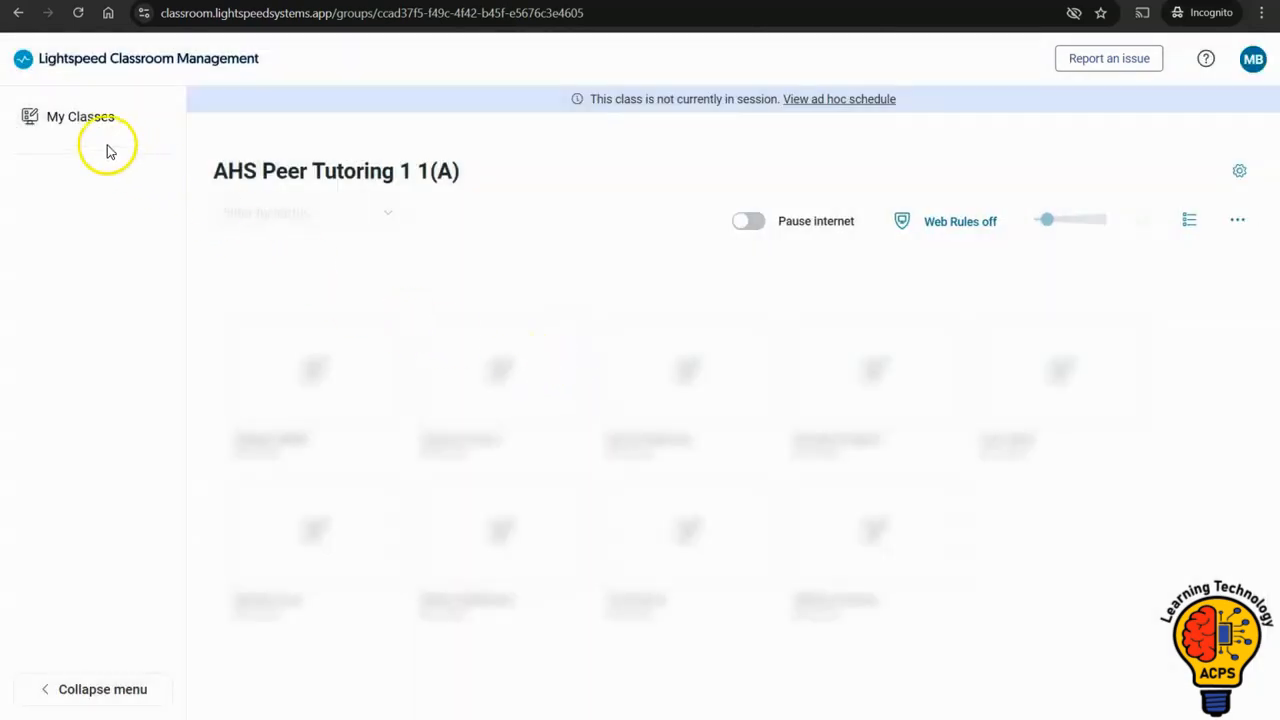
click(82, 133)
scroll(331, 306, down, 4)
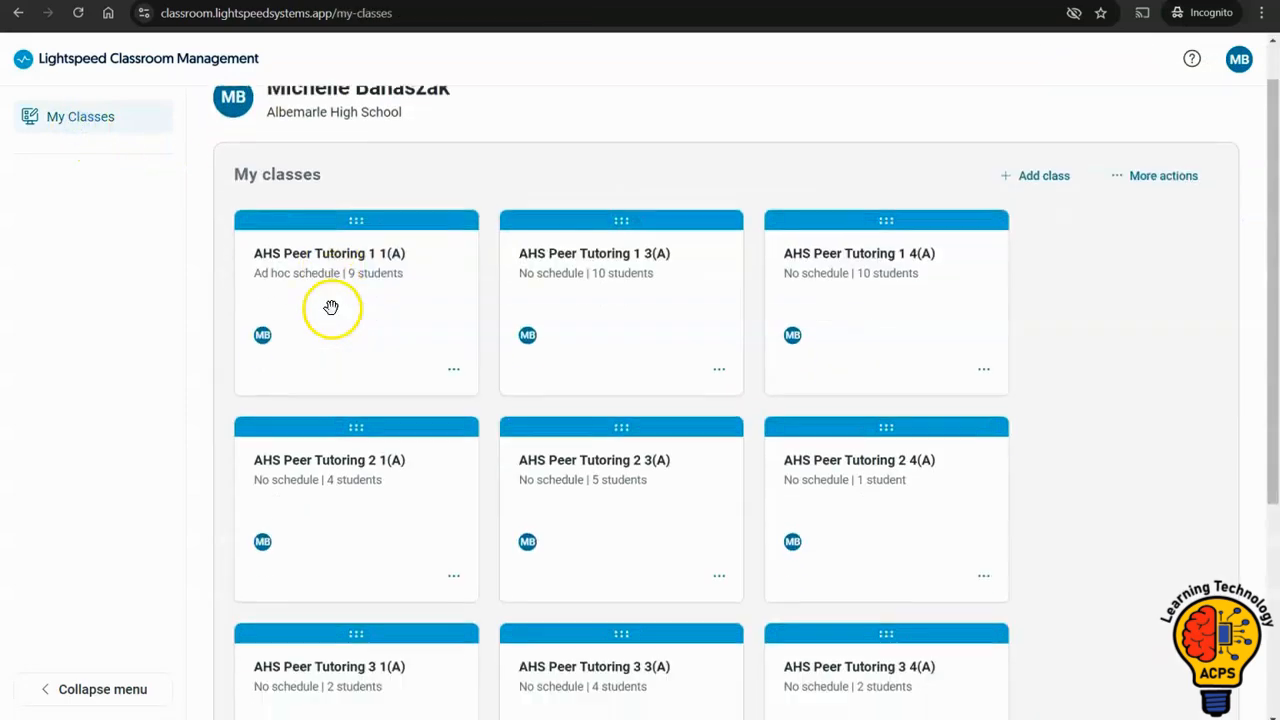
click(357, 551)
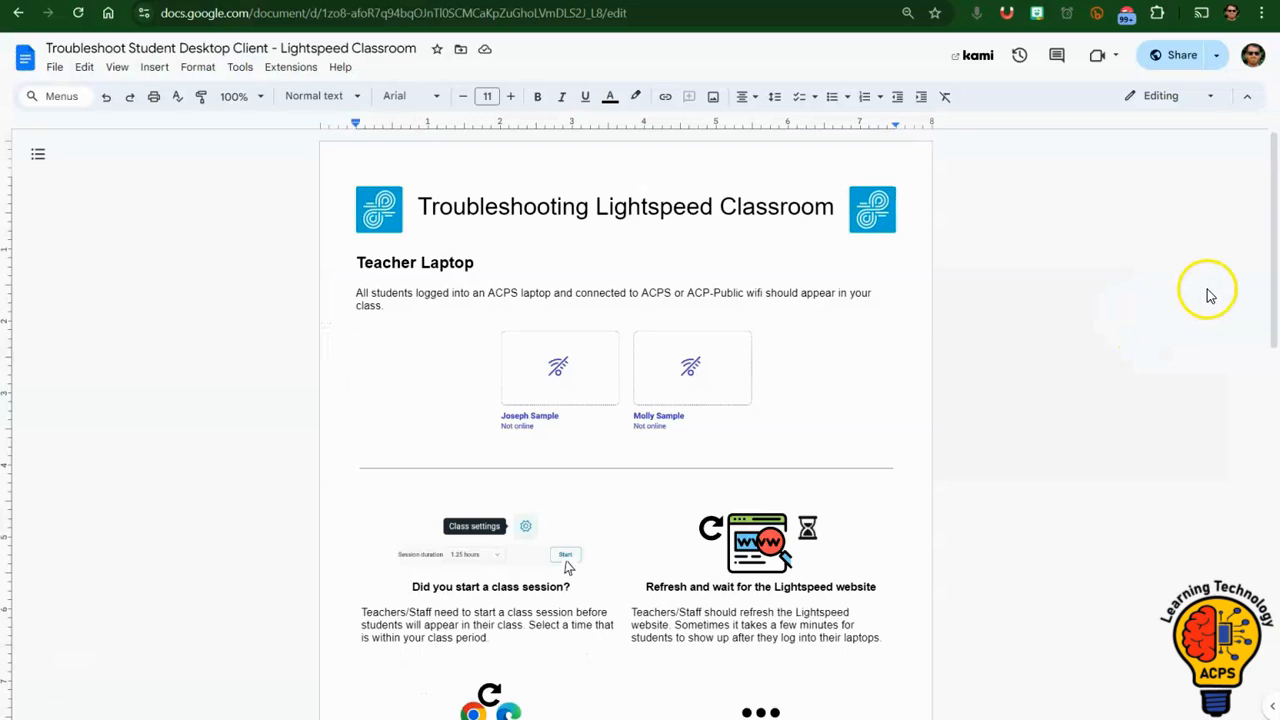
Read the Teacher Laptop and Student Laptop advice in the Lightspeed Classroom troubleshooting guide in Google Docs.
drag(1274, 271, 1274, 297)
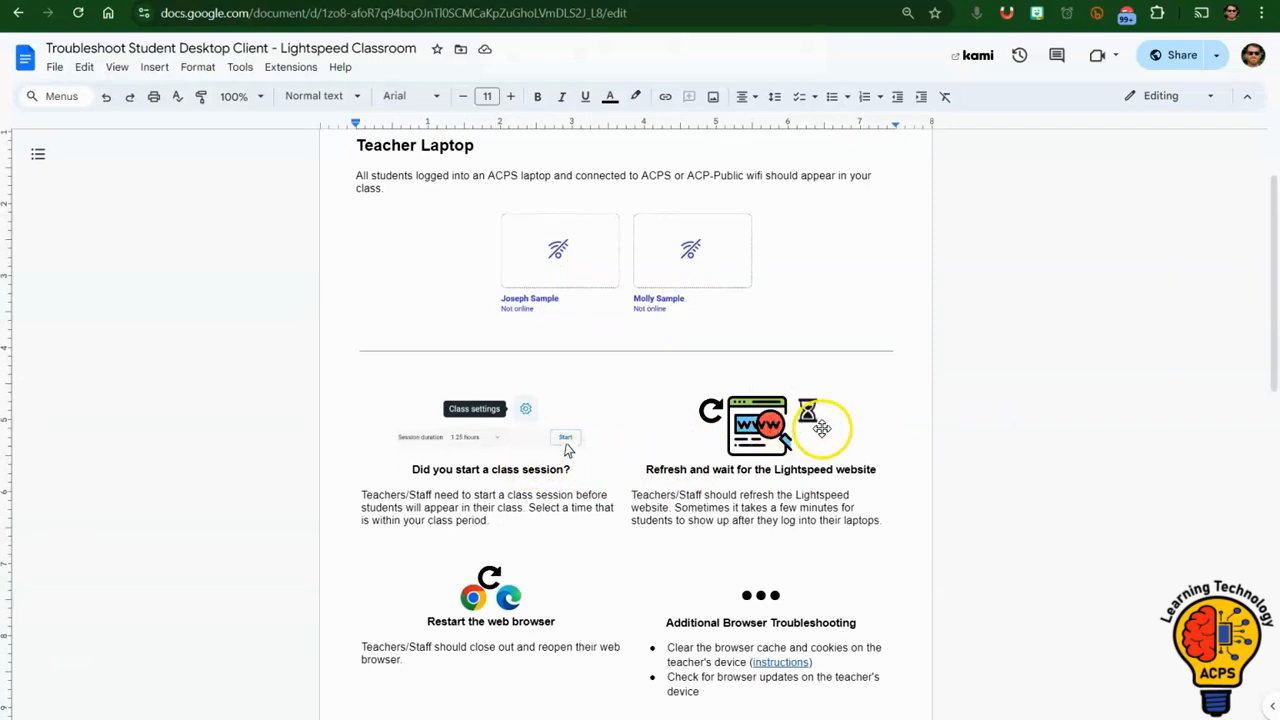
drag(1273, 311, 1273, 393)
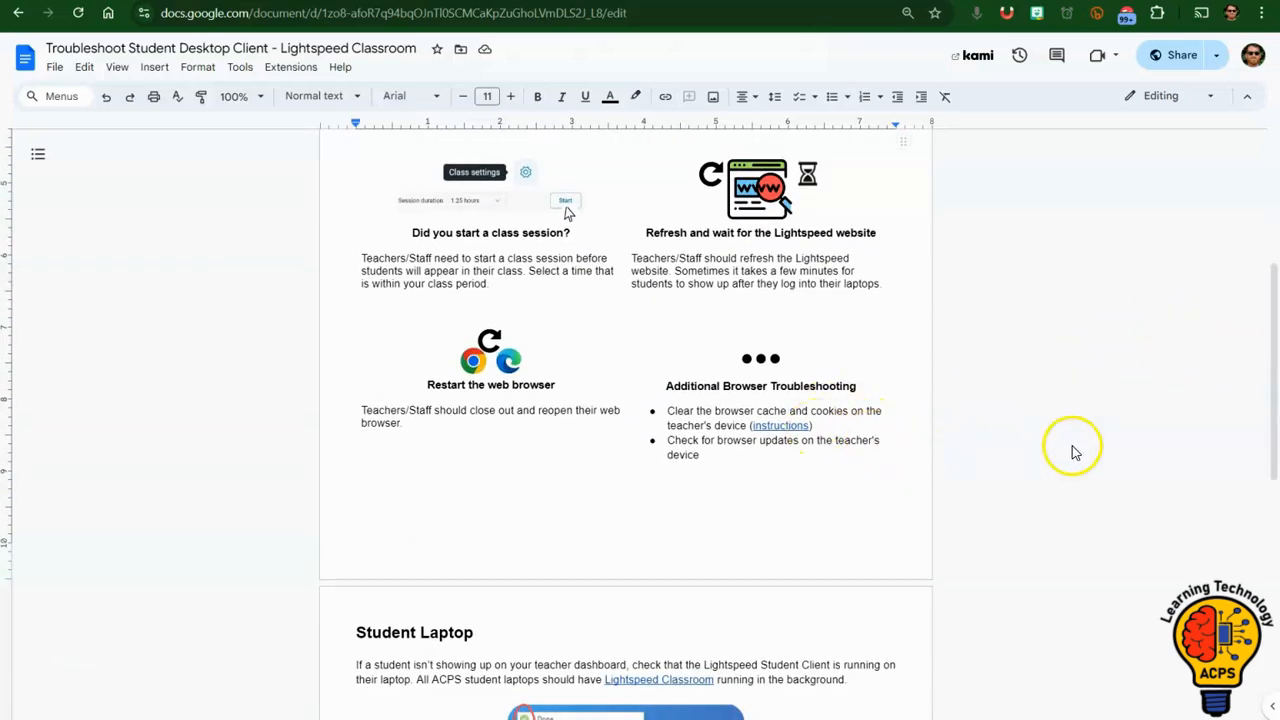
drag(1270, 373, 1272, 560)
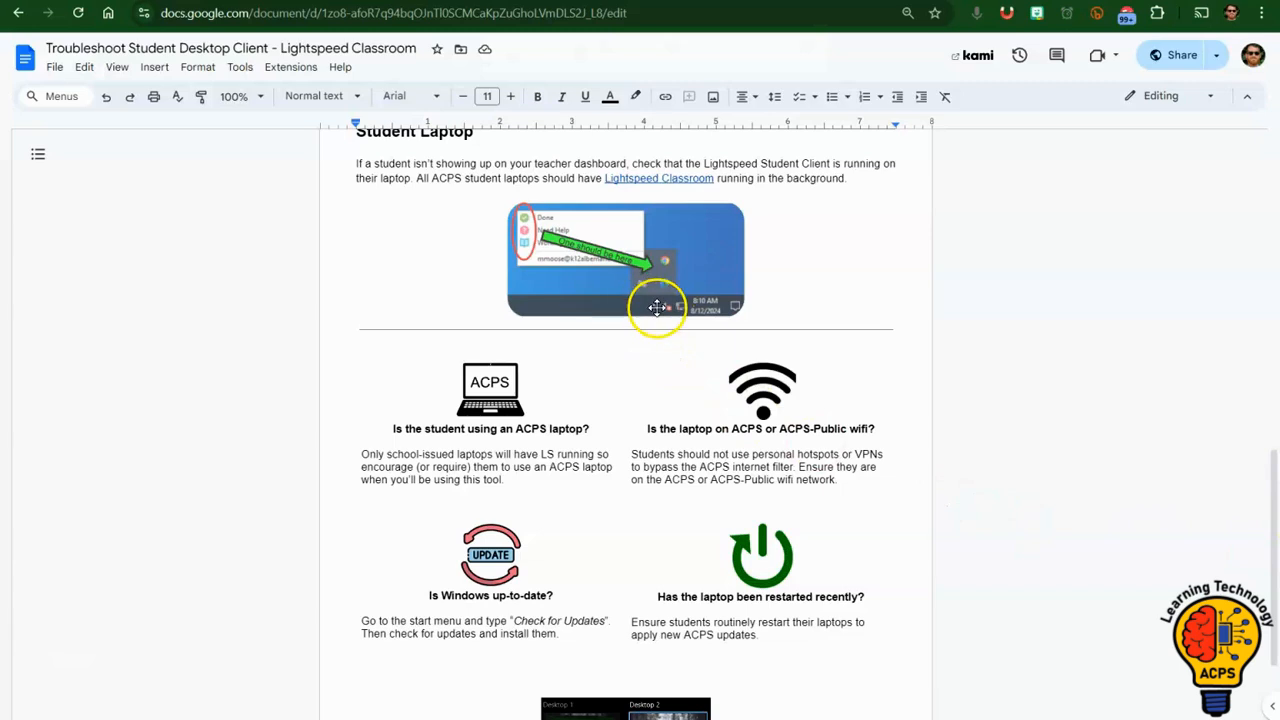
click(518, 243)
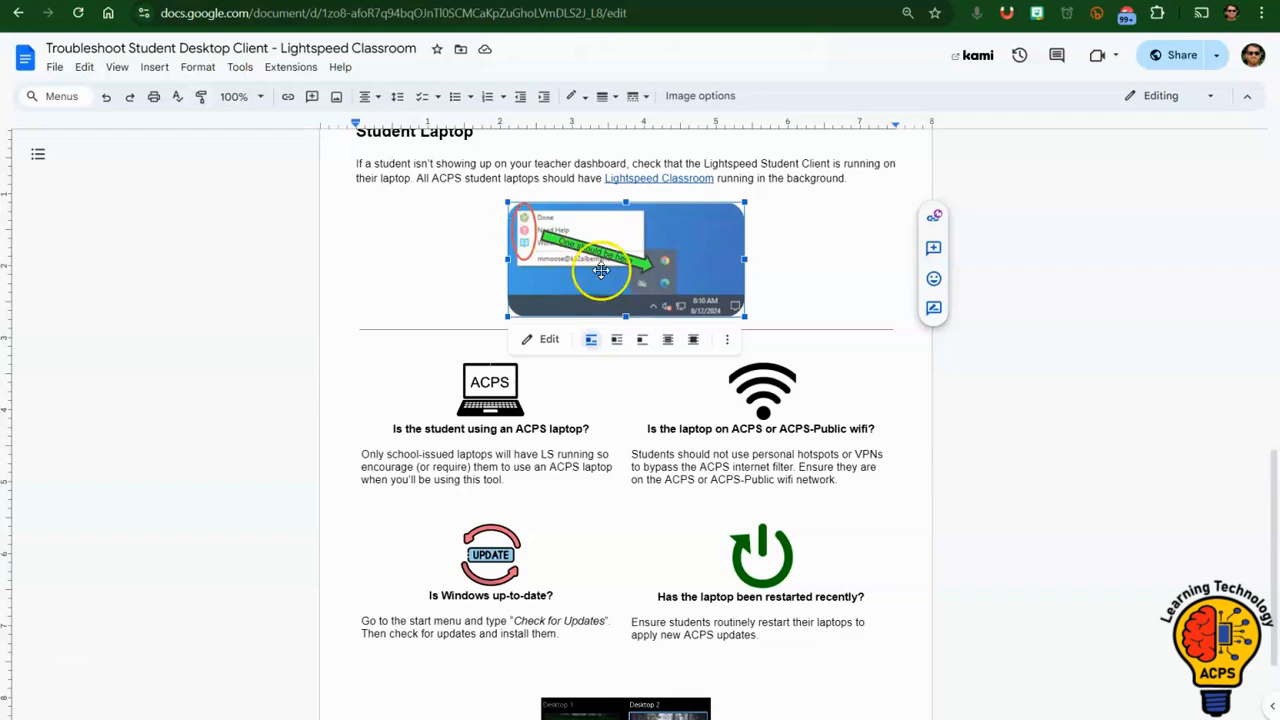
scroll(601, 270, down, 3)
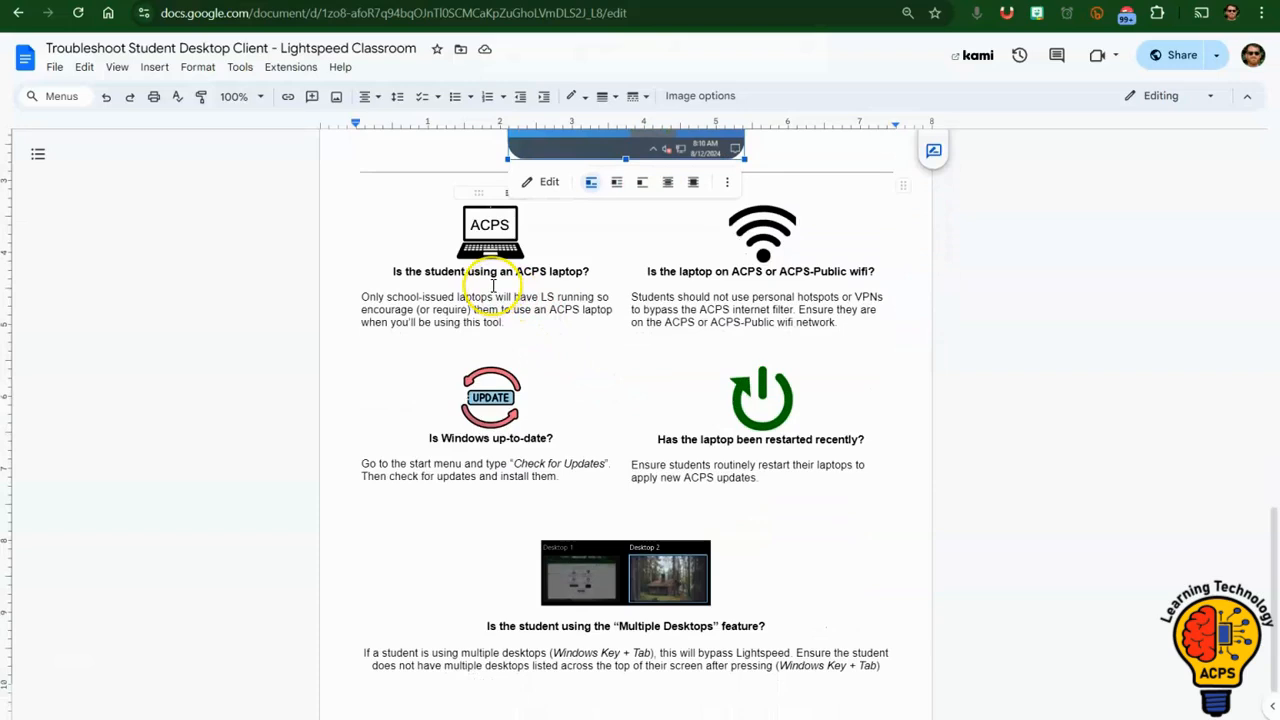